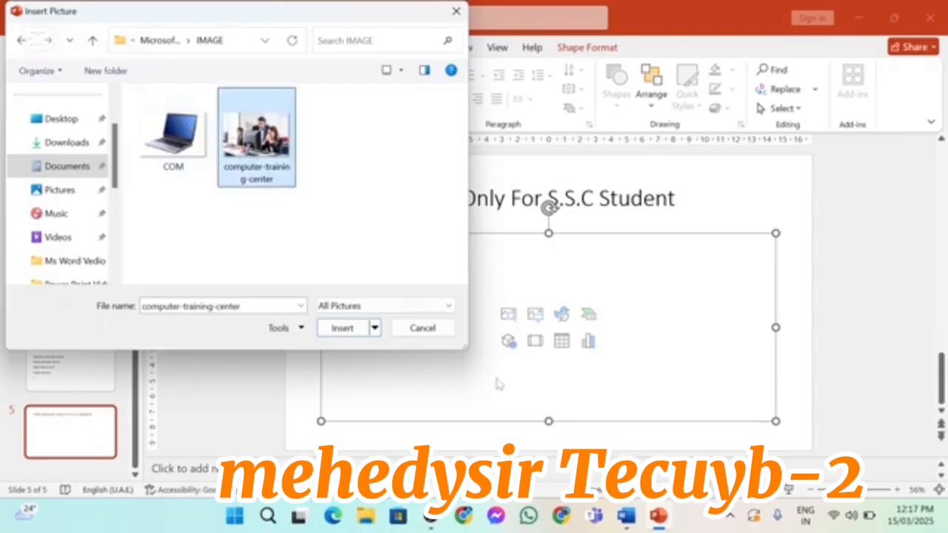
Insert the computer-training-center picture into the content placeholder of slide 5, and delete it from the slide.
click(346, 330)
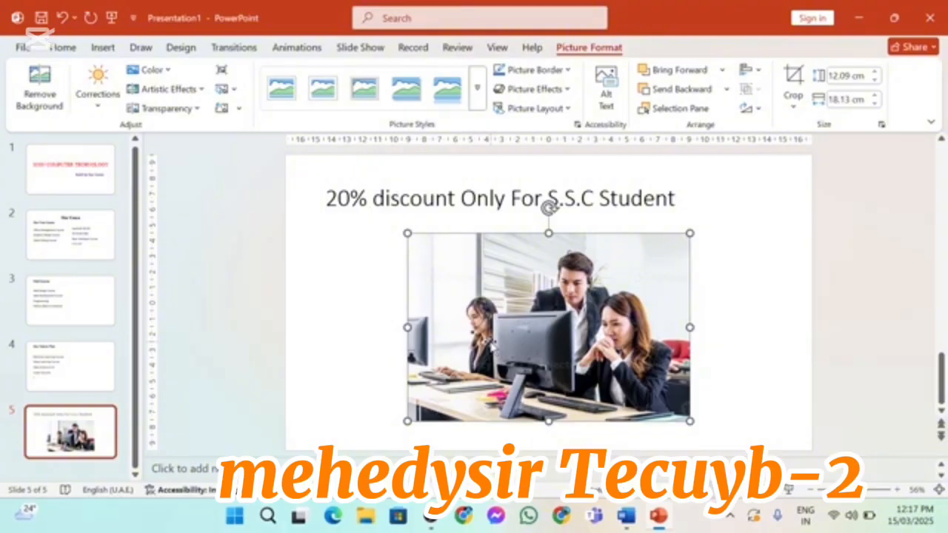
key(Delete)
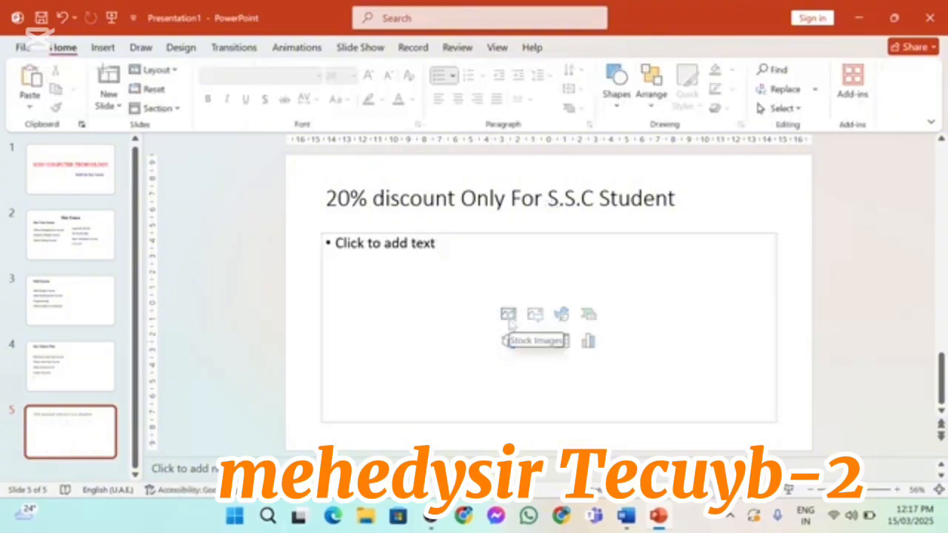
Insert the stock photo of a girl writing at a desk into slide 5's content placeholder, and undo the insertion.
click(508, 315)
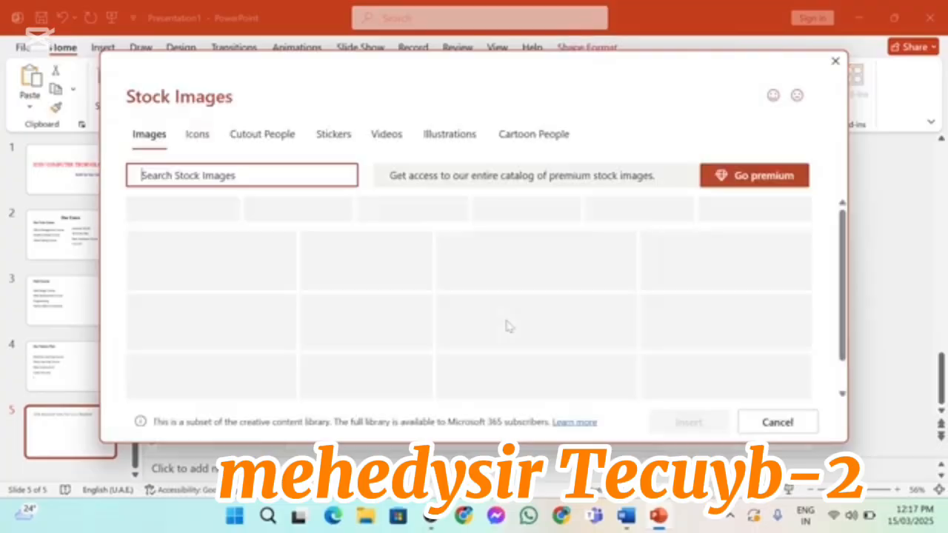
click(444, 291)
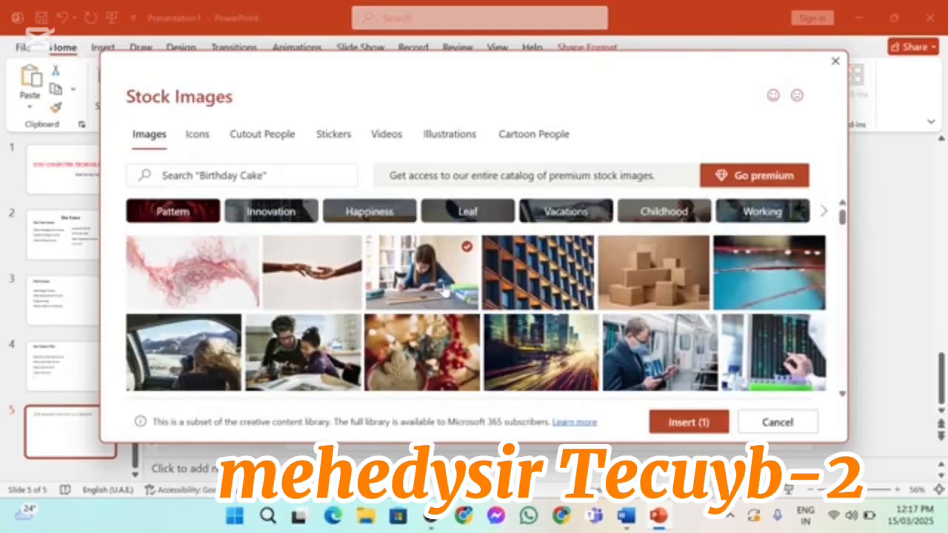
key(Return)
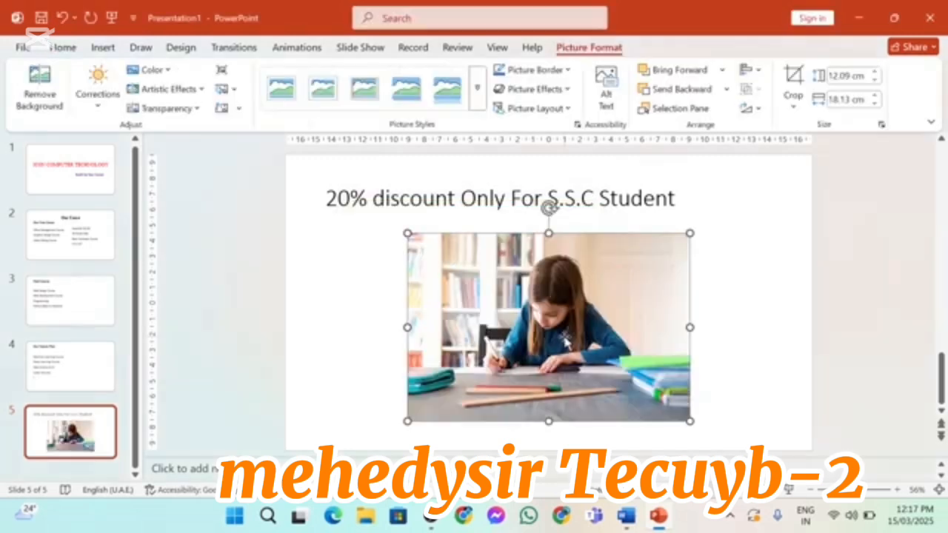
key(ctrl+z)
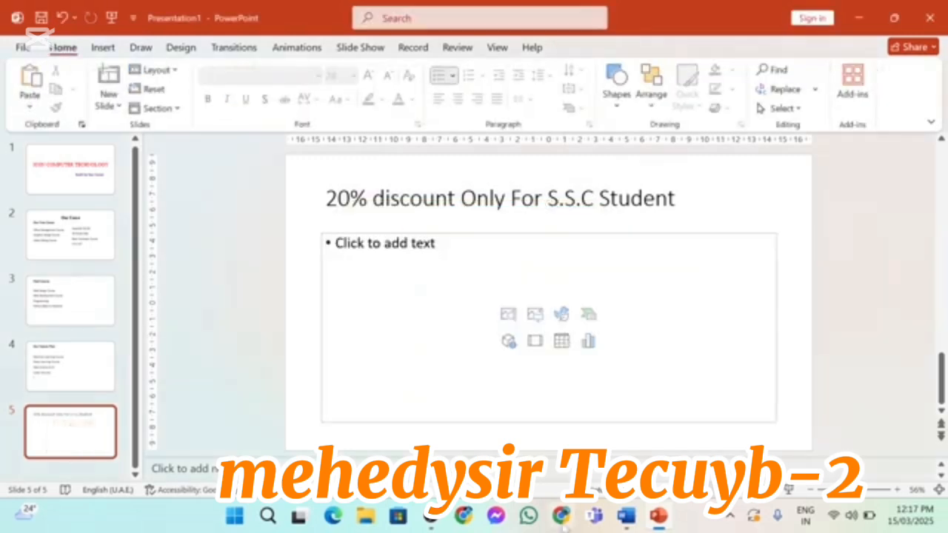
Switch to Chrome and search Google for "computer training centre", showing the image results.
click(561, 515)
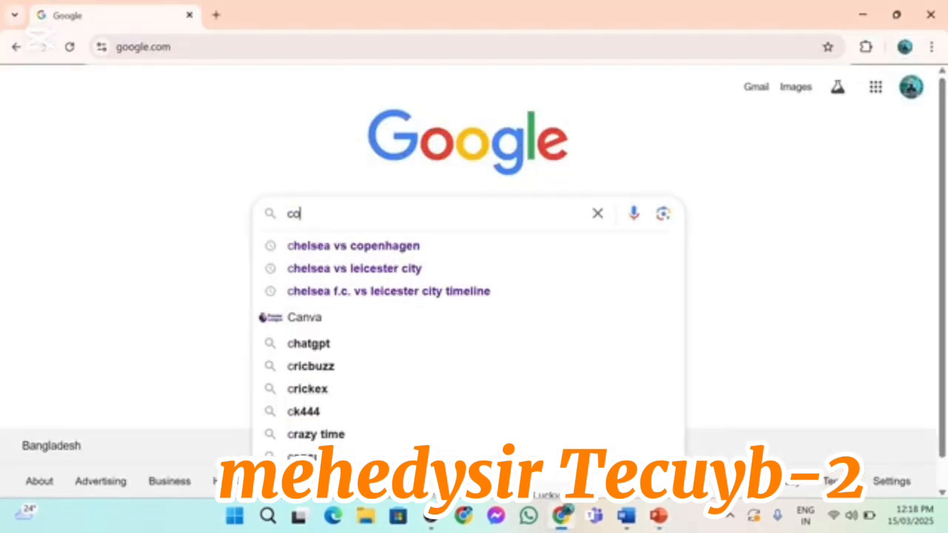
text(mputer )
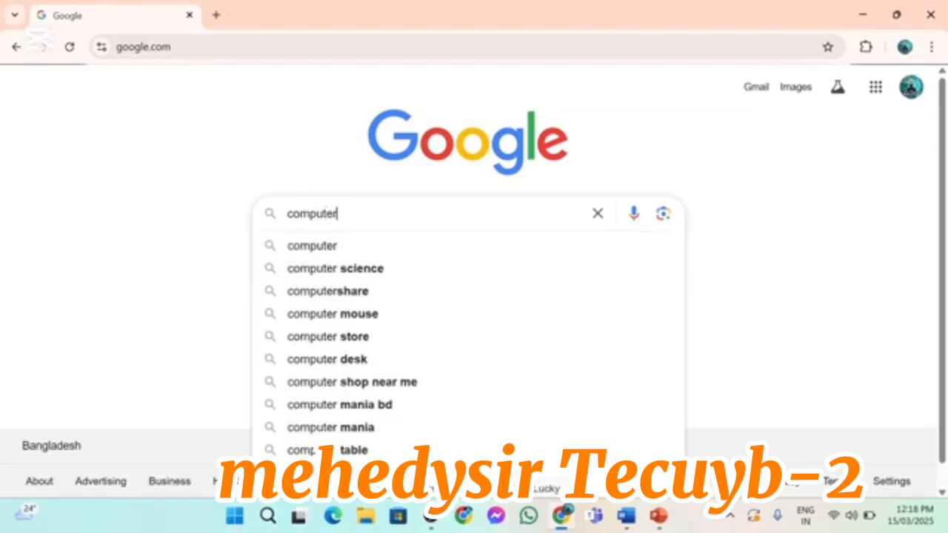
text(traning)
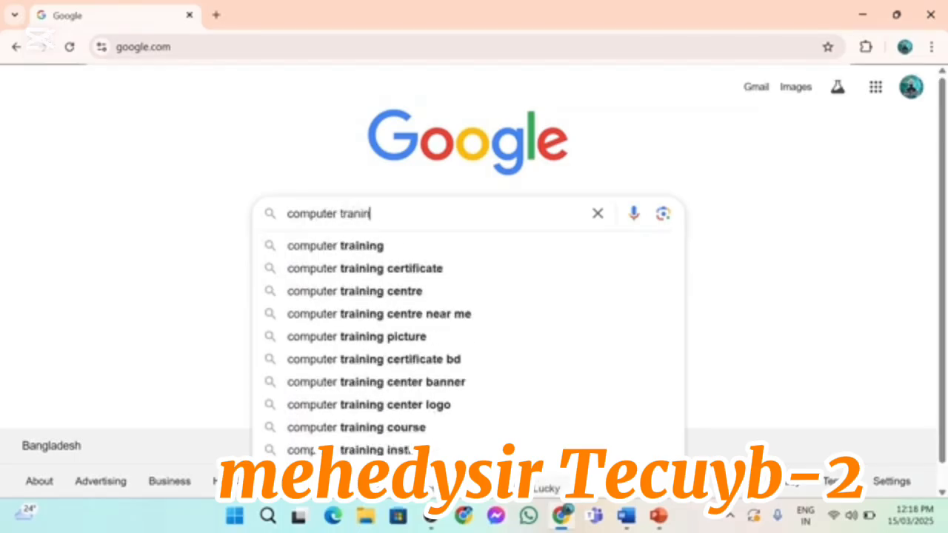
key(Down)
key(Down)
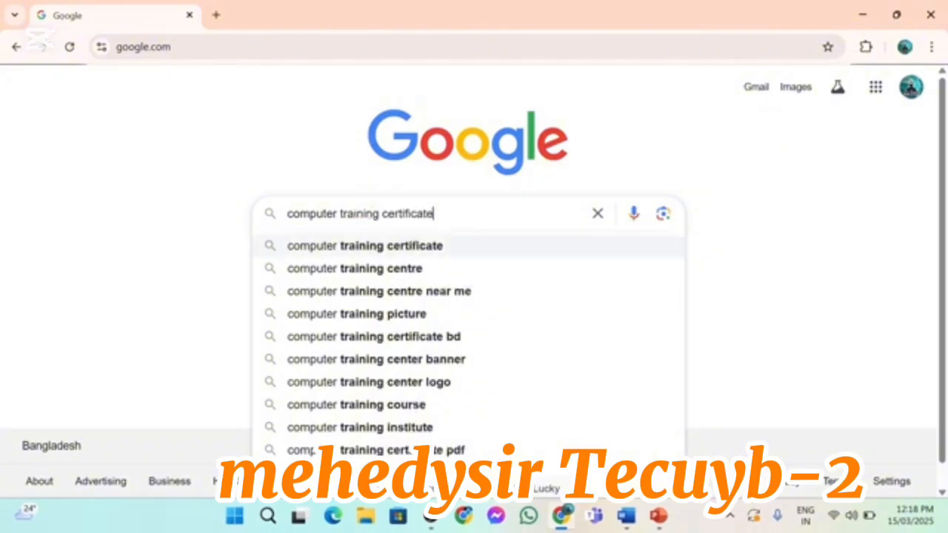
key(Return)
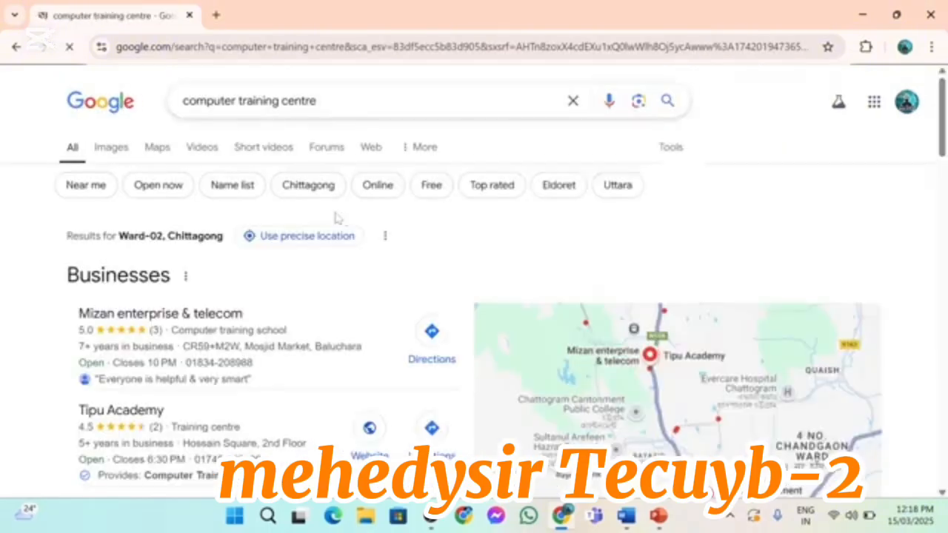
click(123, 151)
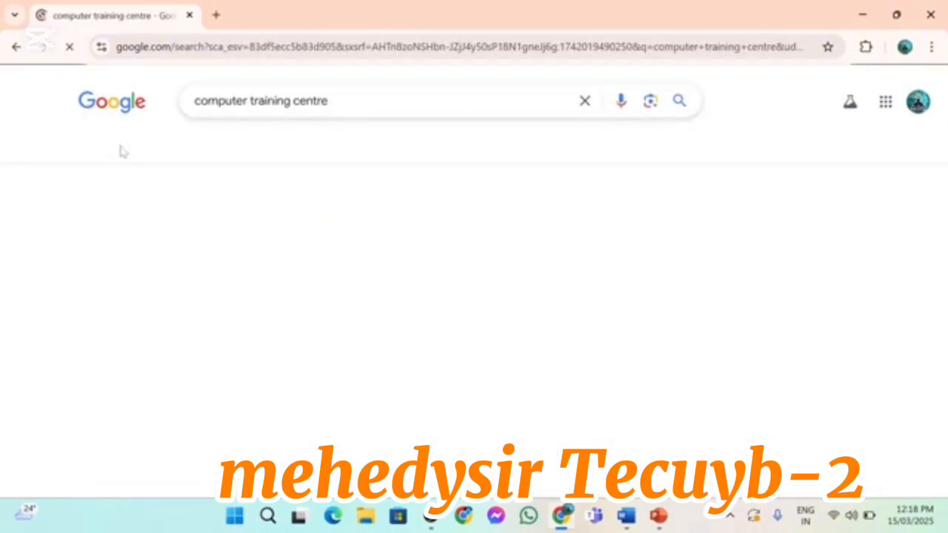
Browse the image results and open the preview of the Netaji Subhas Foundation photo of students at computers.
scroll(577, 355, down, 10)
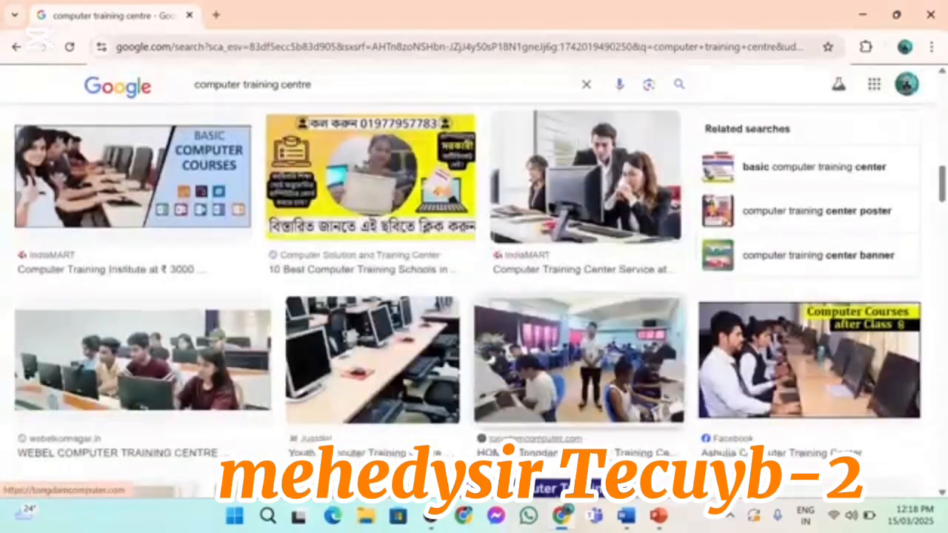
scroll(533, 451, down, 2)
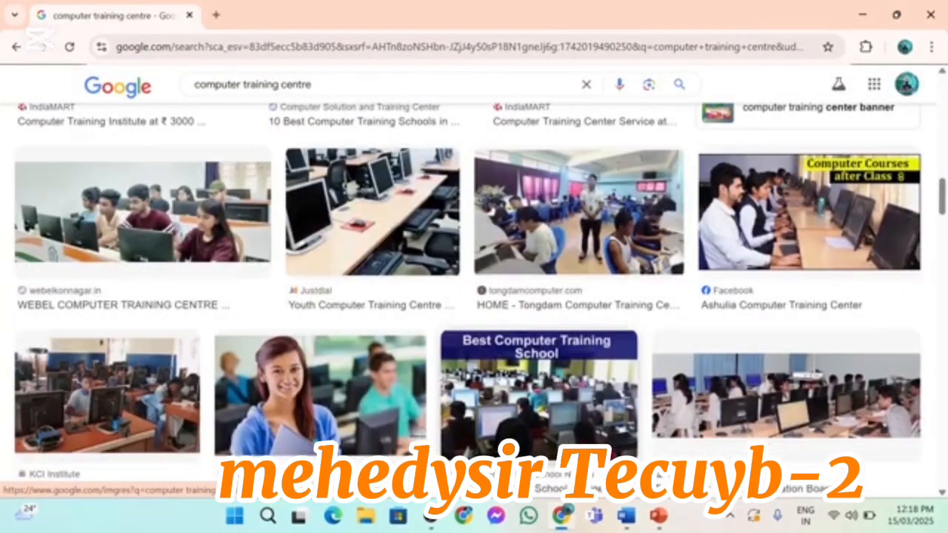
scroll(613, 349, down, 4)
scroll(613, 349, down, 7)
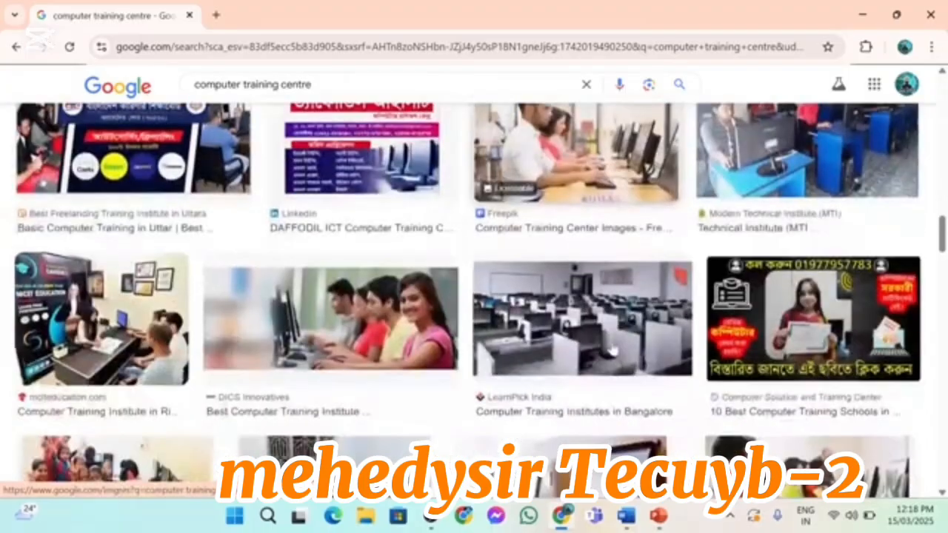
scroll(613, 350, up, 3)
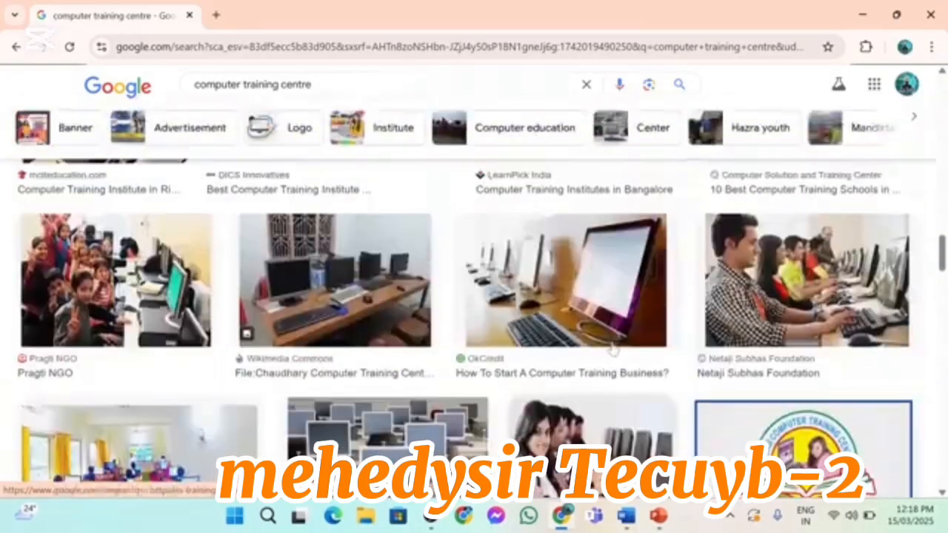
scroll(613, 349, up, 3)
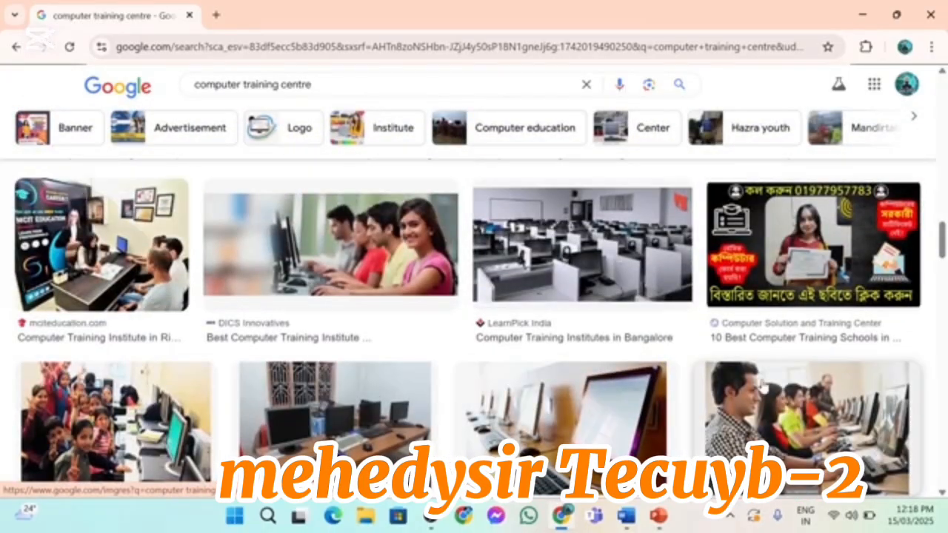
click(793, 431)
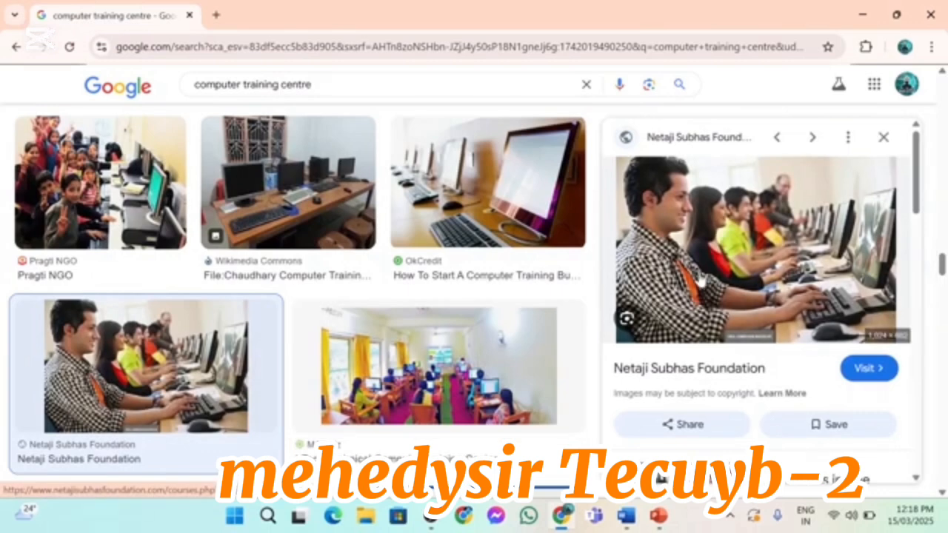
Start saving the previewed photo and choose the folder Documents > icon computer > Microsoft Power Point > IMAGE.
right_click(674, 157)
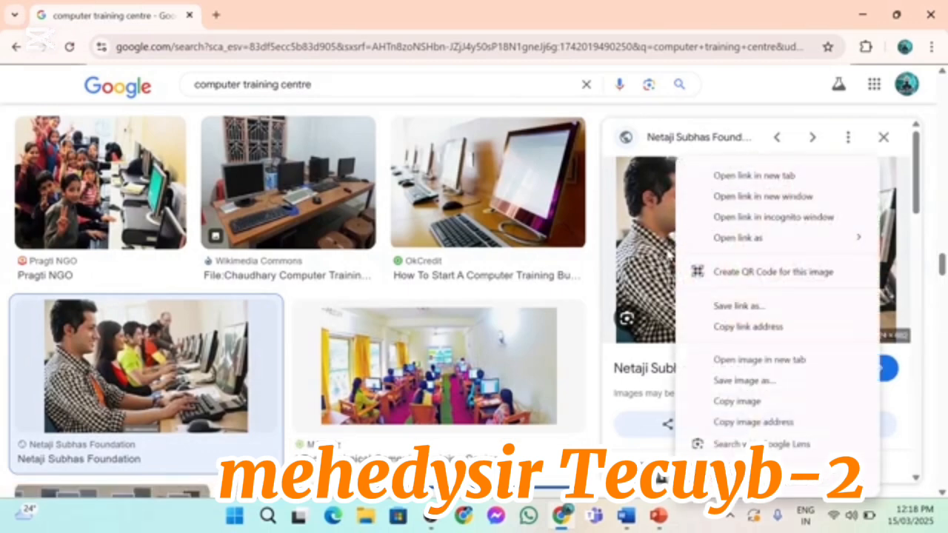
click(723, 387)
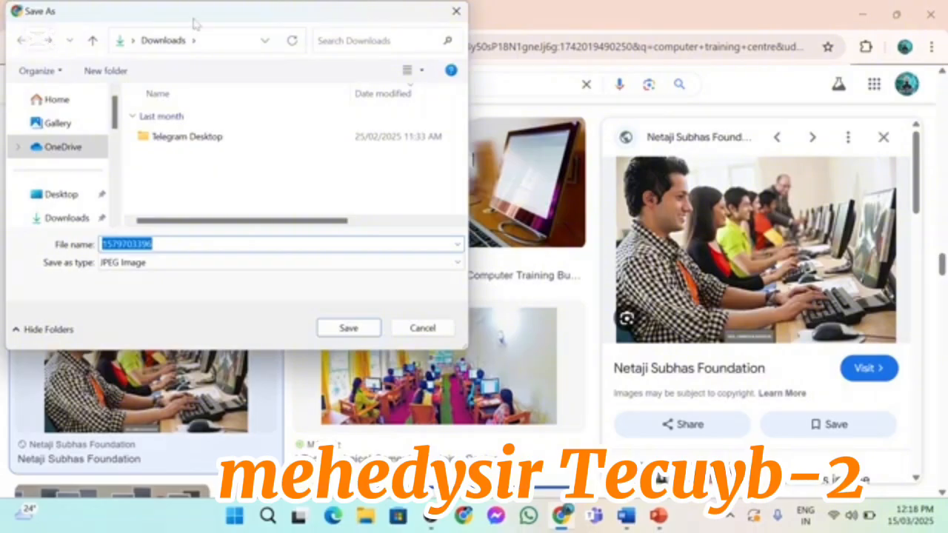
drag(196, 20, 285, 68)
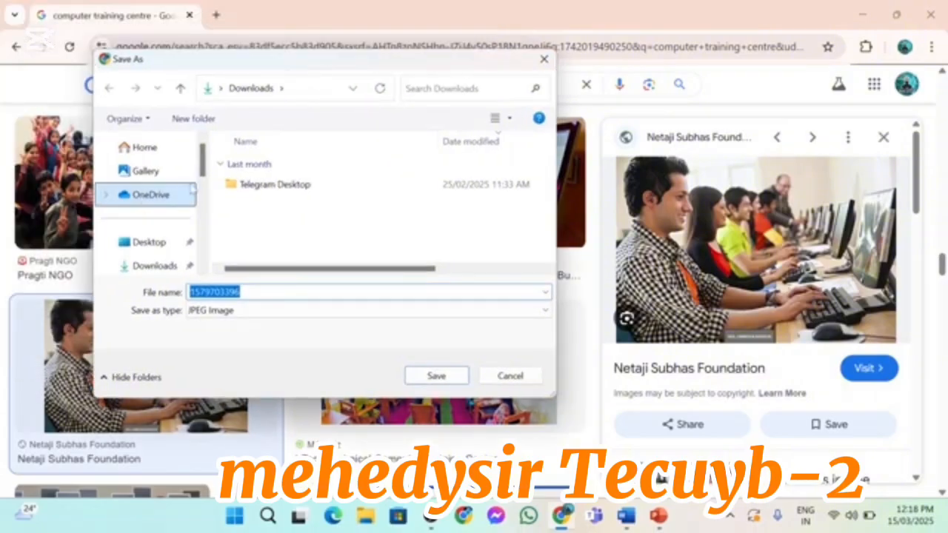
scroll(206, 191, down, 3)
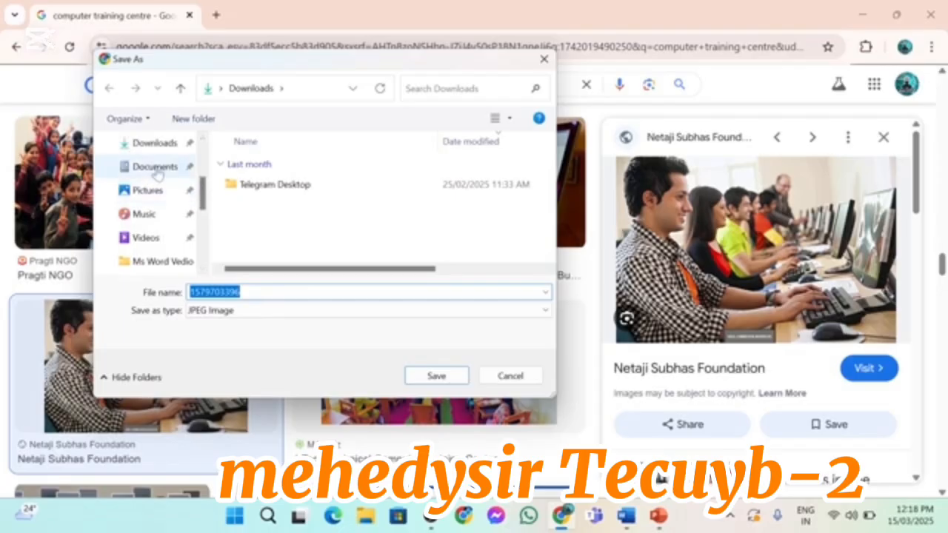
click(156, 169)
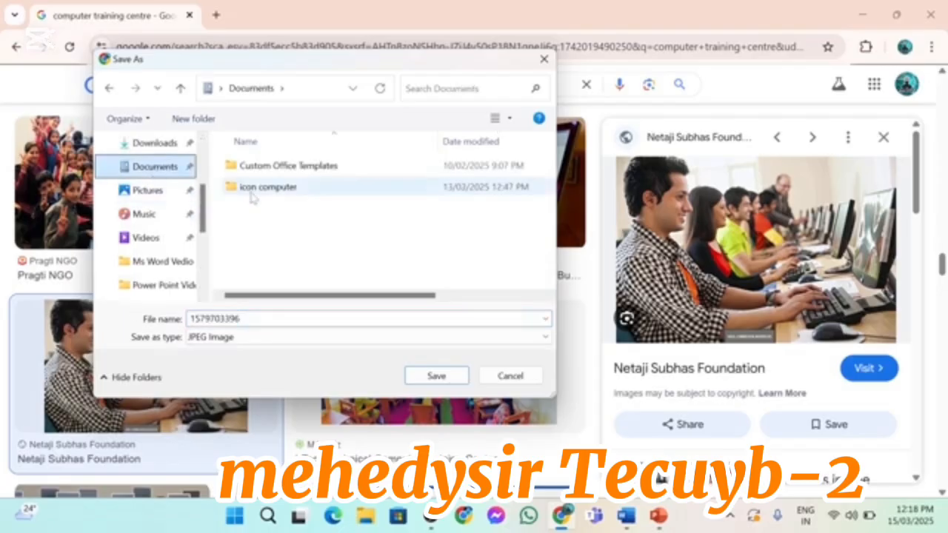
double_click(252, 189)
double_click(283, 168)
double_click(255, 166)
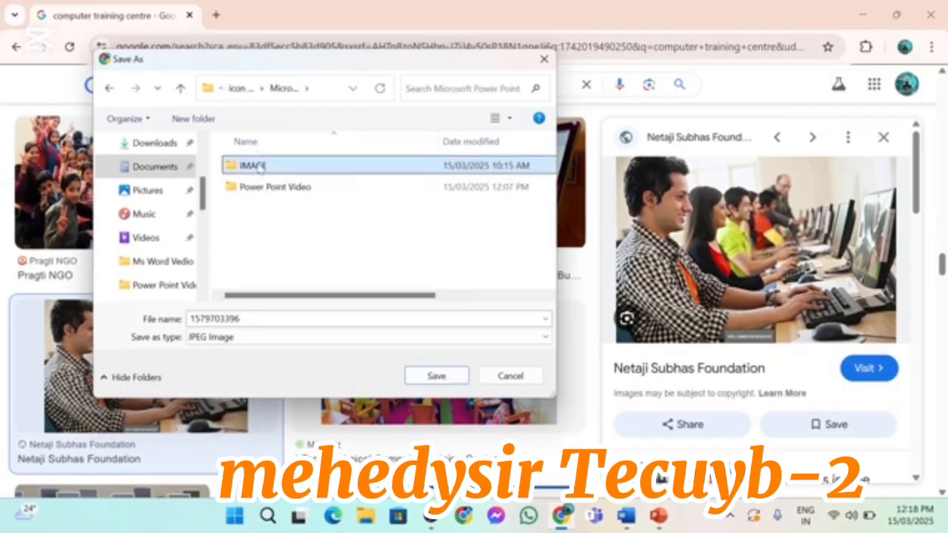
click(229, 291)
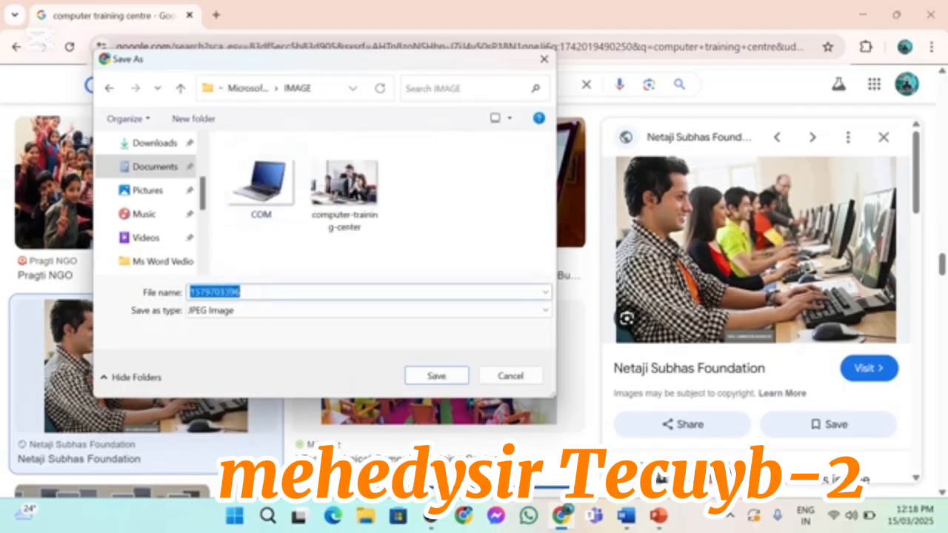
Name the photo computer-training, keep JPEG Image as the file type, and save it.
text(C)
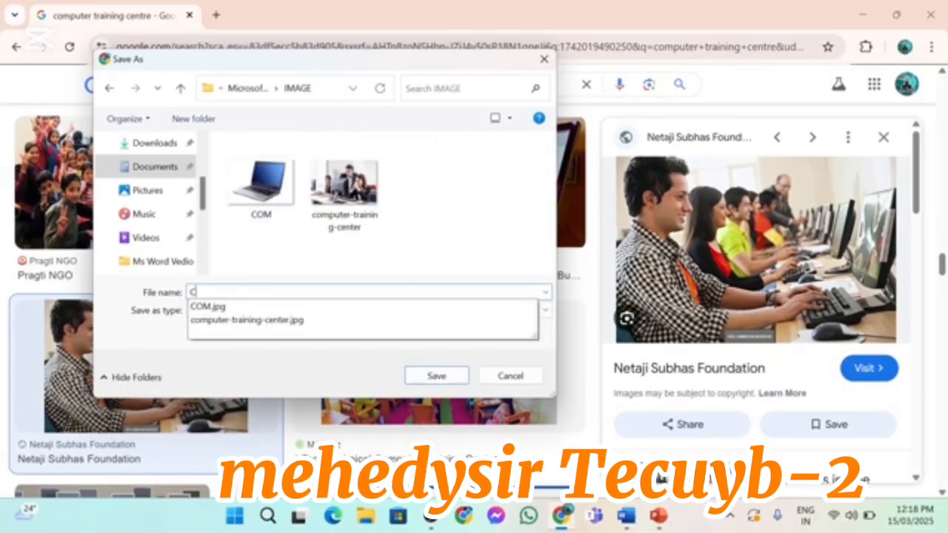
click(261, 329)
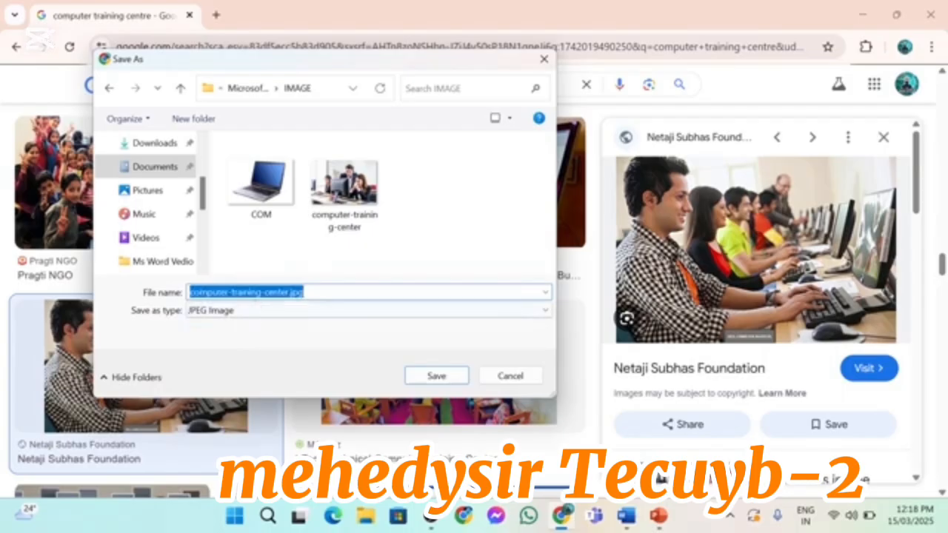
click(256, 291)
drag(261, 292, 305, 293)
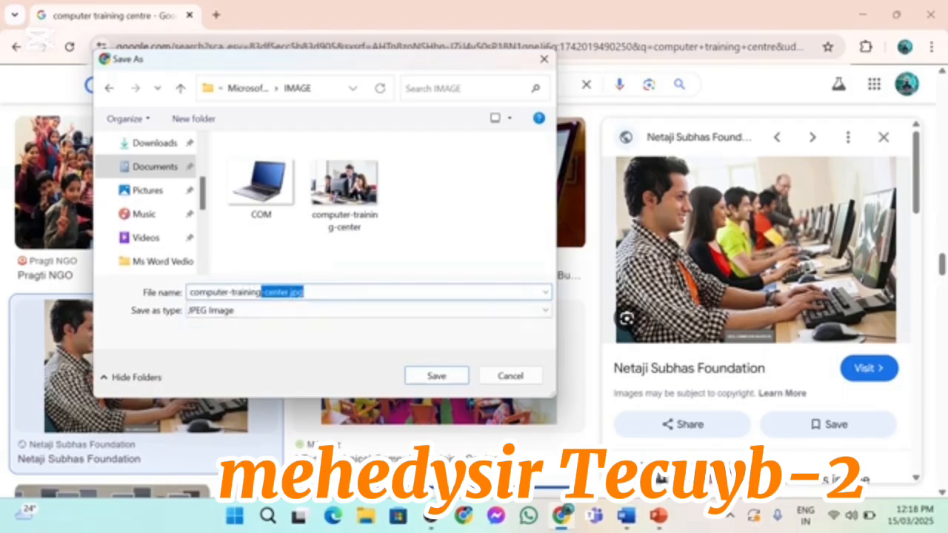
key(BackSpace)
click(320, 254)
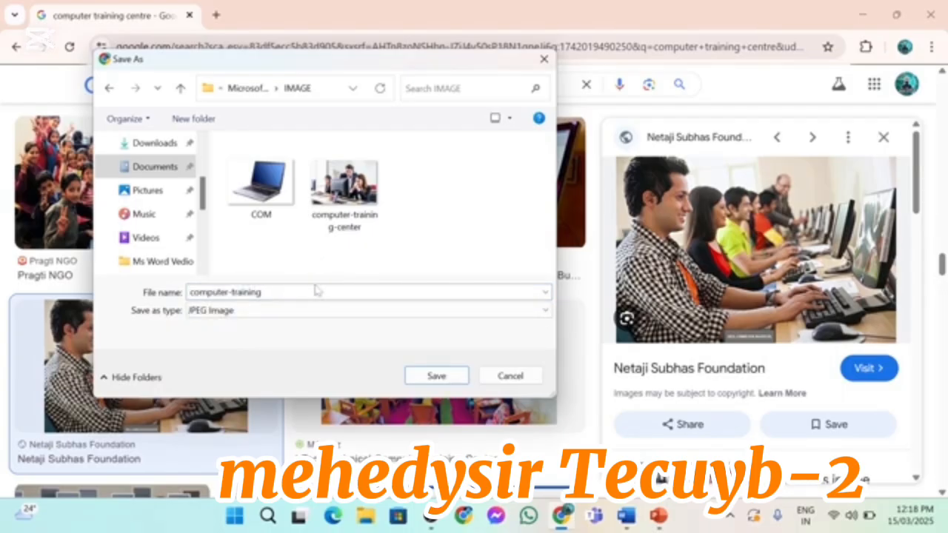
click(249, 314)
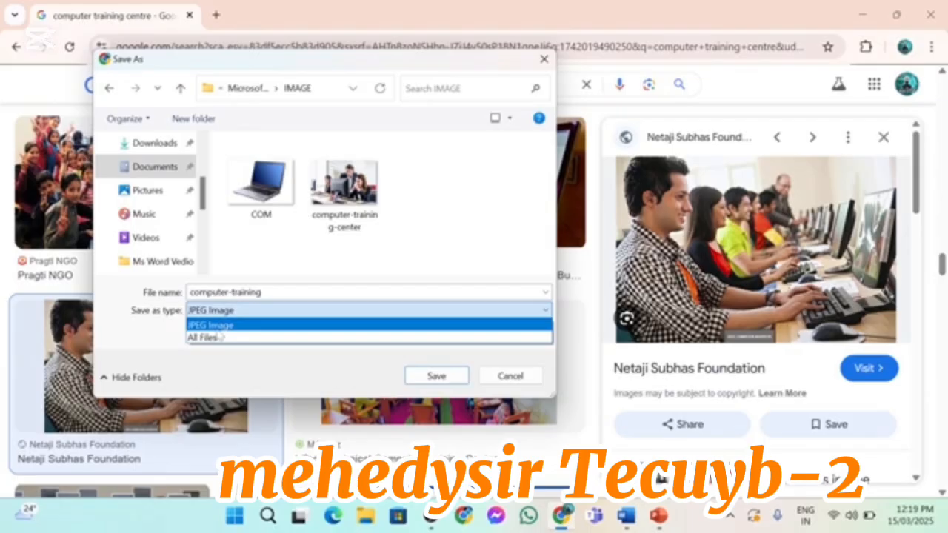
click(216, 328)
click(436, 375)
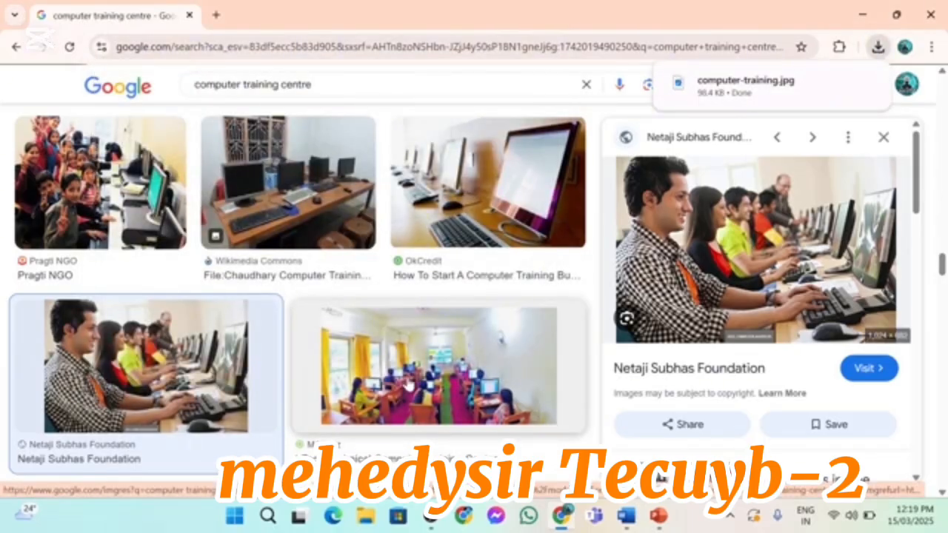
Switch to PowerPoint, insert the saved computer-training picture into slide 5's content placeholder, and delete it from the slide.
click(659, 516)
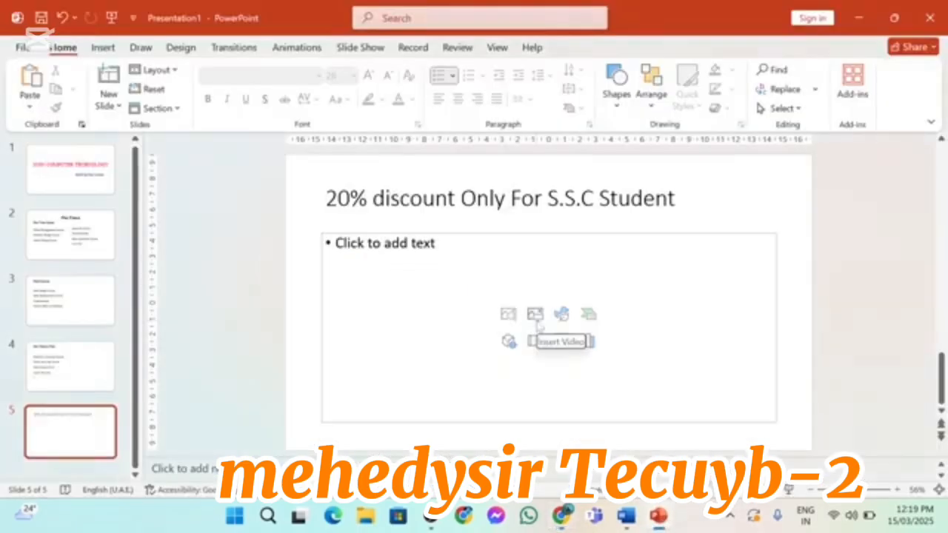
click(536, 315)
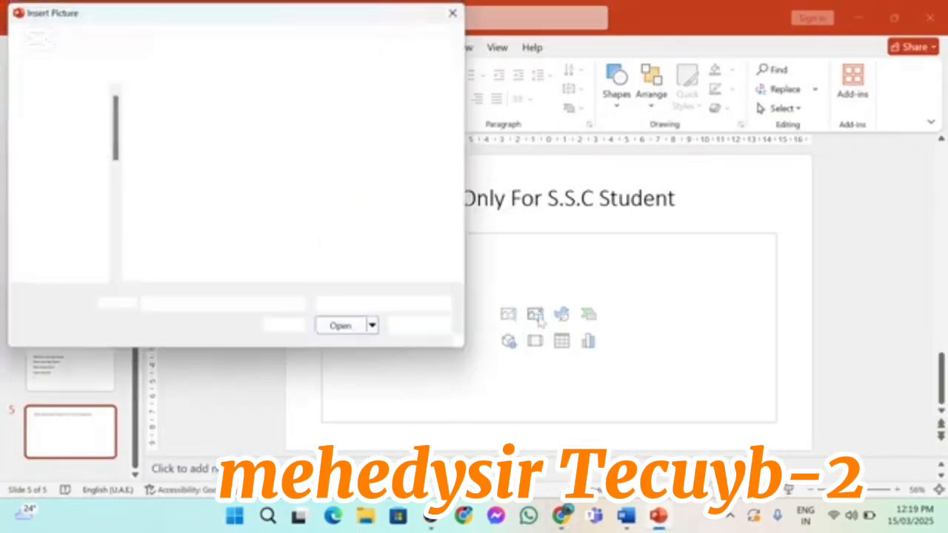
double_click(256, 139)
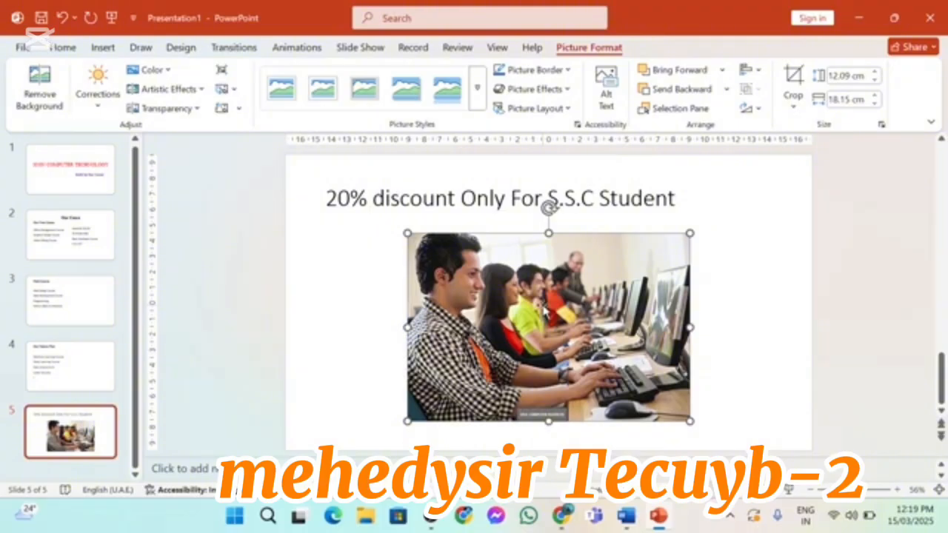
key(Delete)
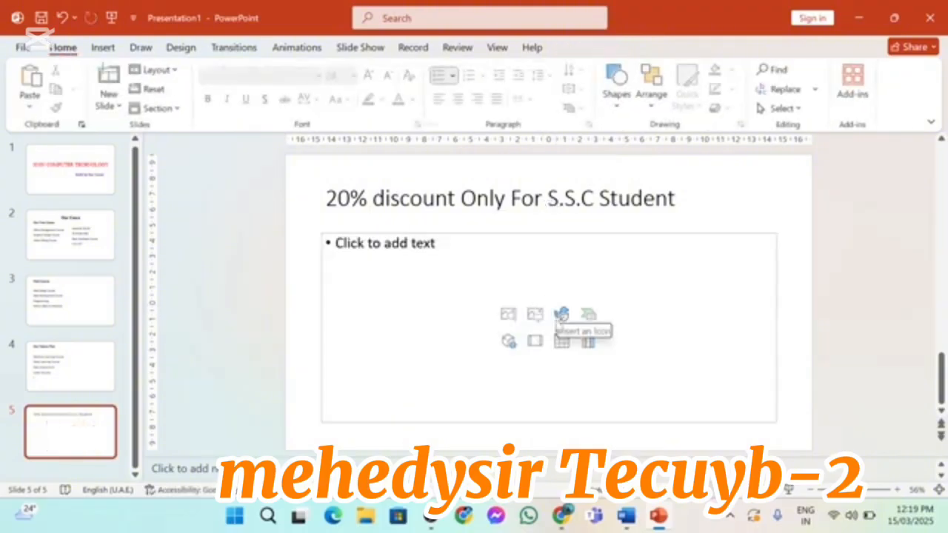
Open the icon library from slide 5's content placeholder and look through the Images, Icons, Cutout People, Stickers, Videos, Illustrations and Cartoon People categories.
click(562, 314)
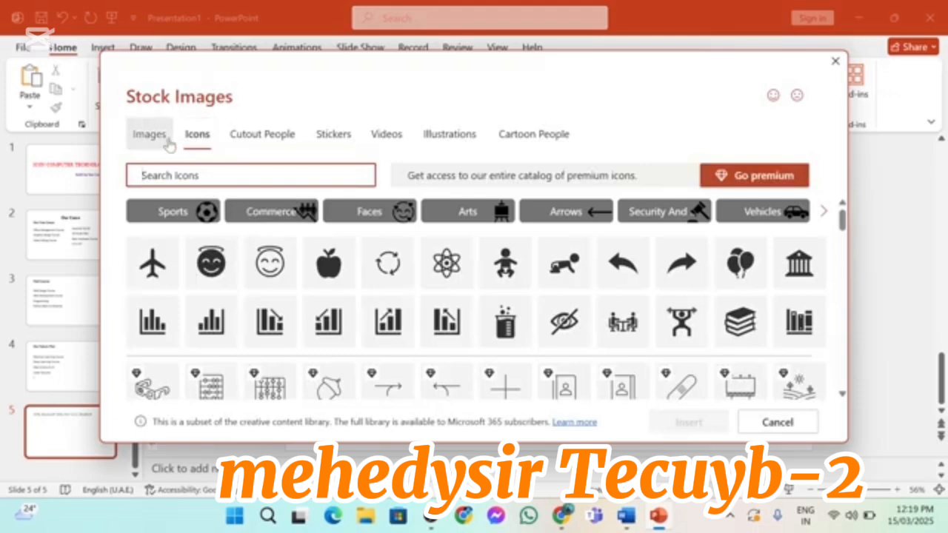
click(167, 142)
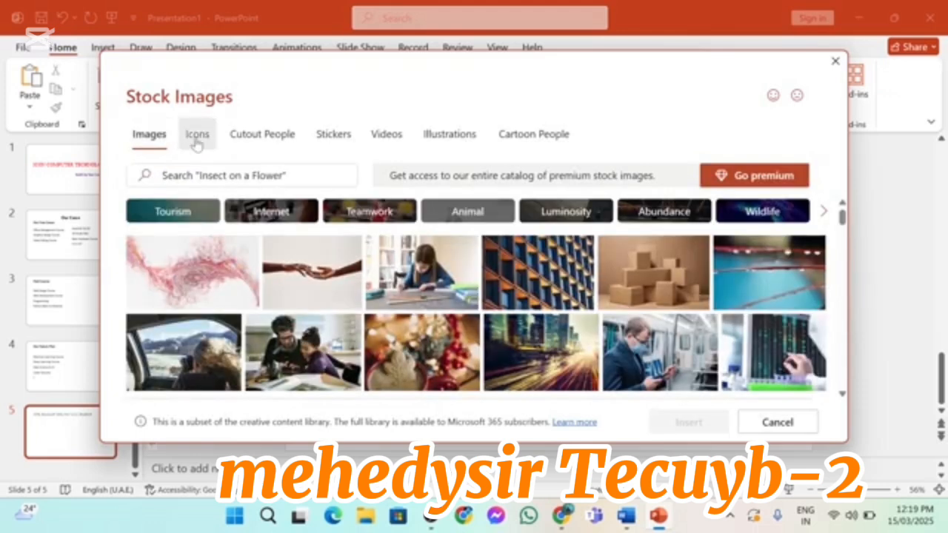
click(197, 135)
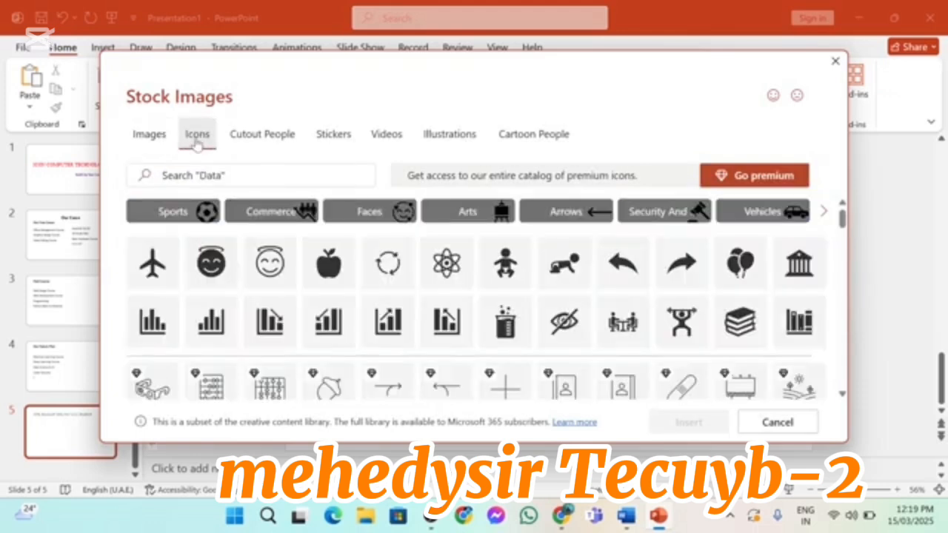
click(268, 140)
click(332, 135)
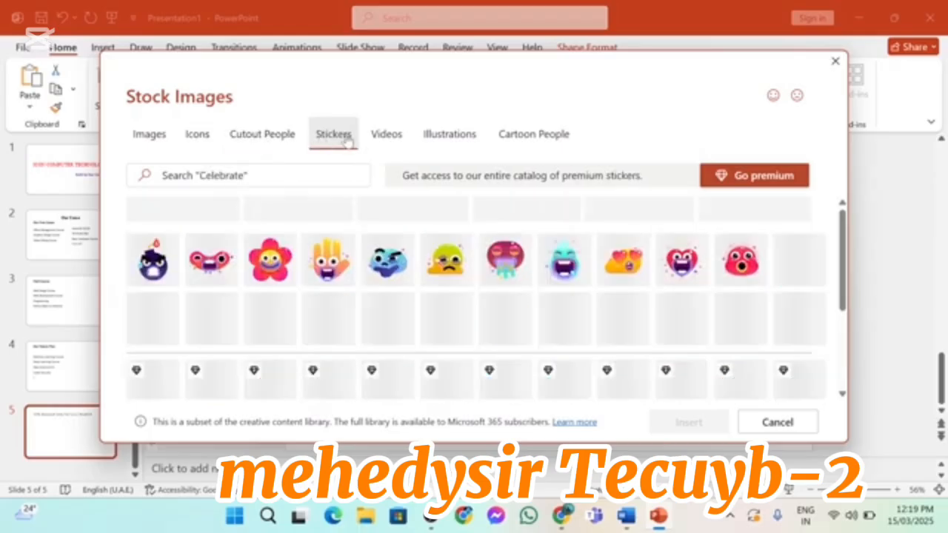
click(383, 134)
click(459, 139)
click(533, 135)
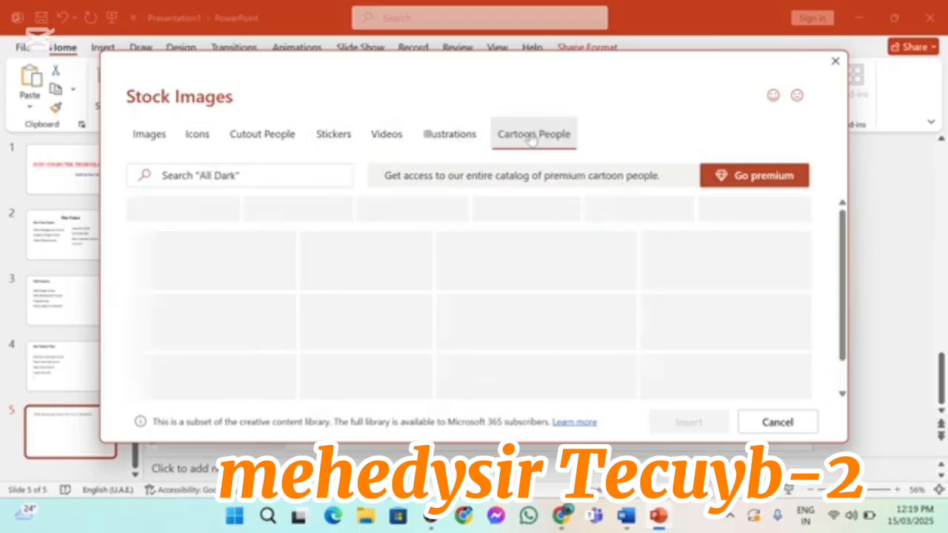
click(251, 141)
Insert the stock photo of a girl writing at a desk into slide 5's content placeholder, and delete it from the slide.
click(148, 133)
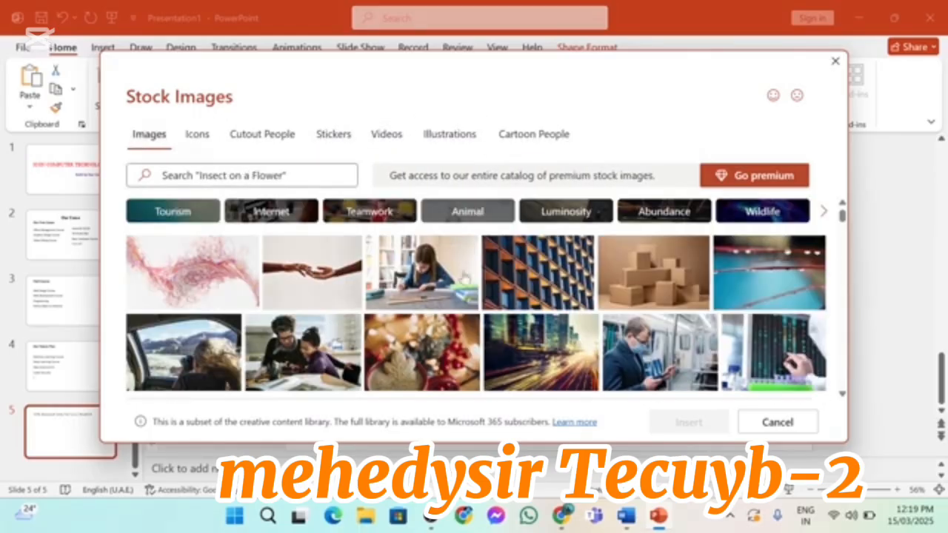
click(419, 270)
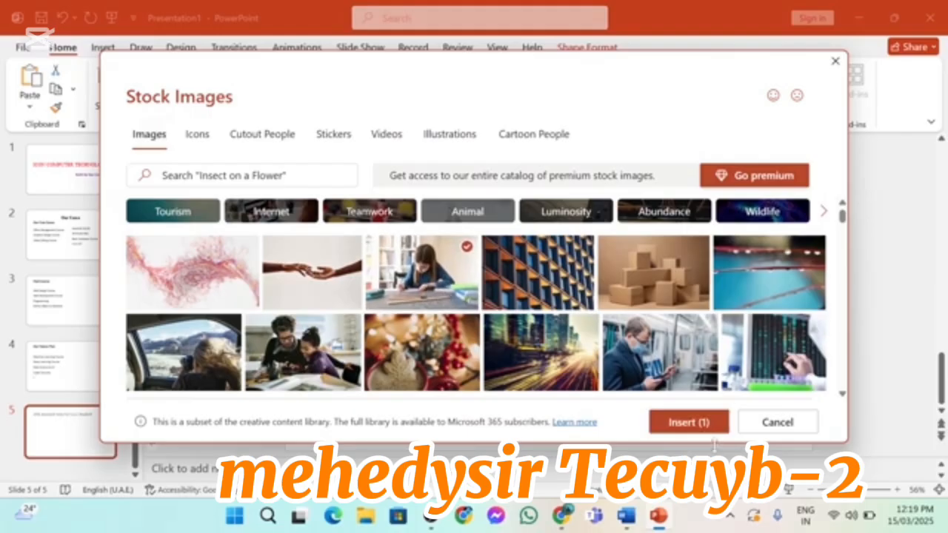
click(689, 423)
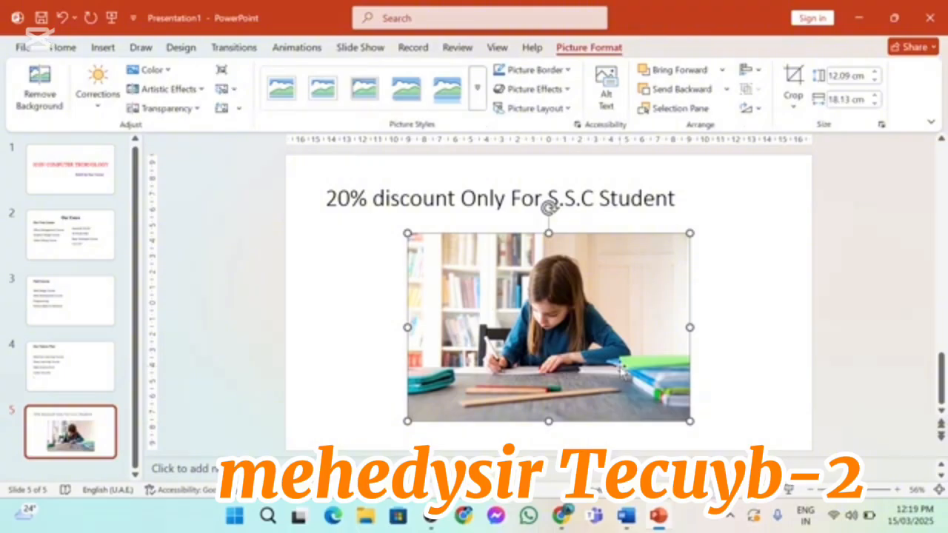
key(Delete)
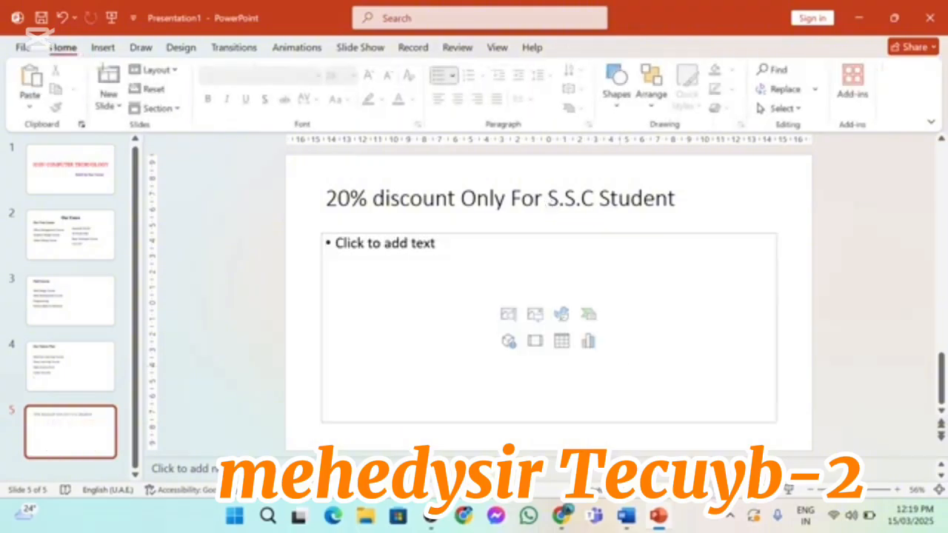
Browse the Hierarchy, Matrix and Picture SmartArt categories, insert the Basic Block List graphic on slide 5, and delete it.
click(587, 315)
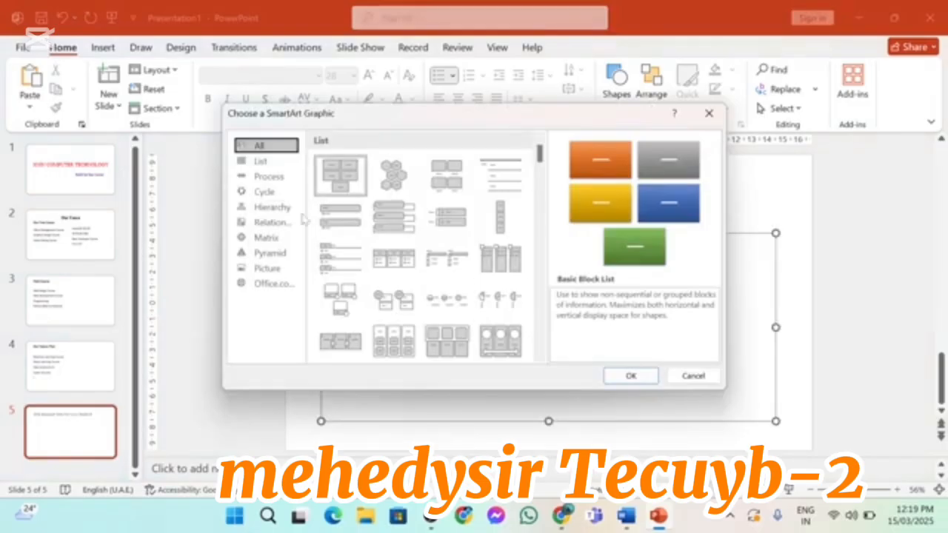
click(271, 207)
click(278, 237)
click(273, 267)
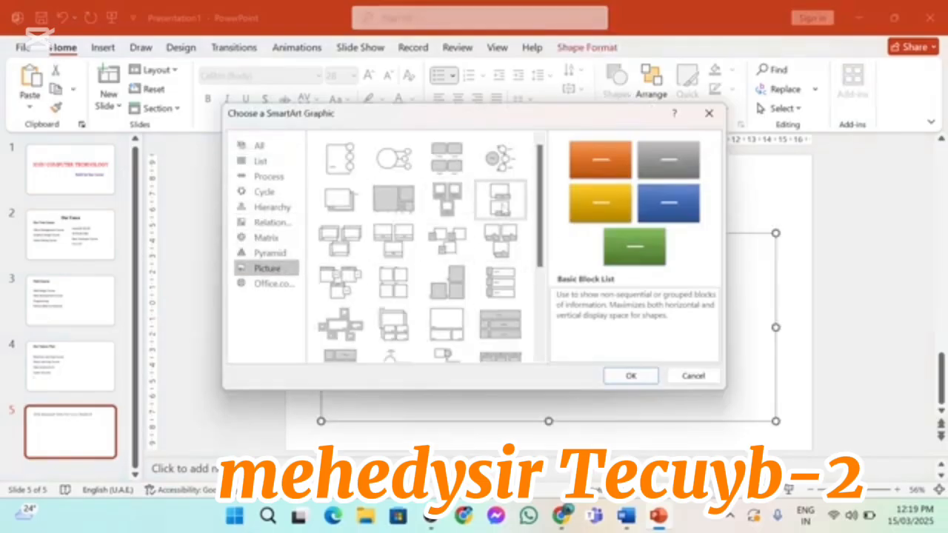
click(629, 376)
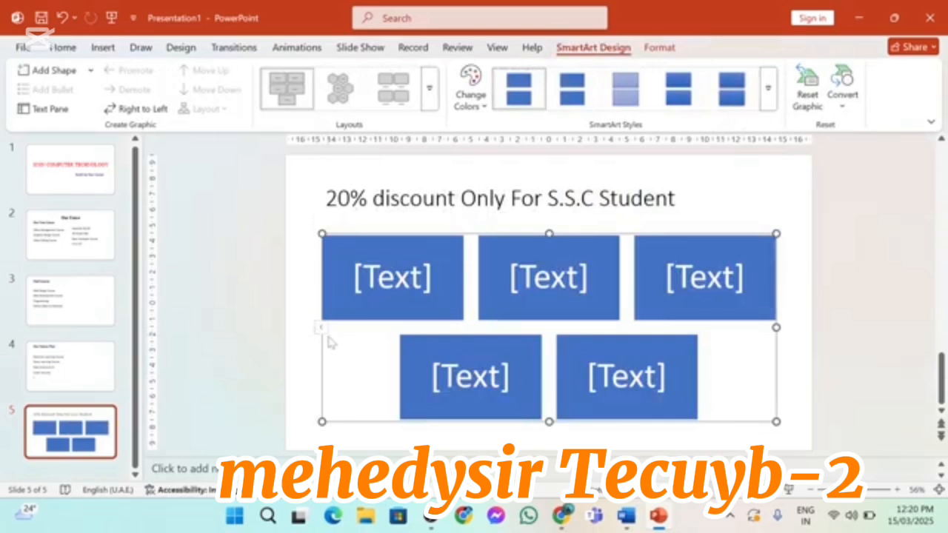
key(Delete)
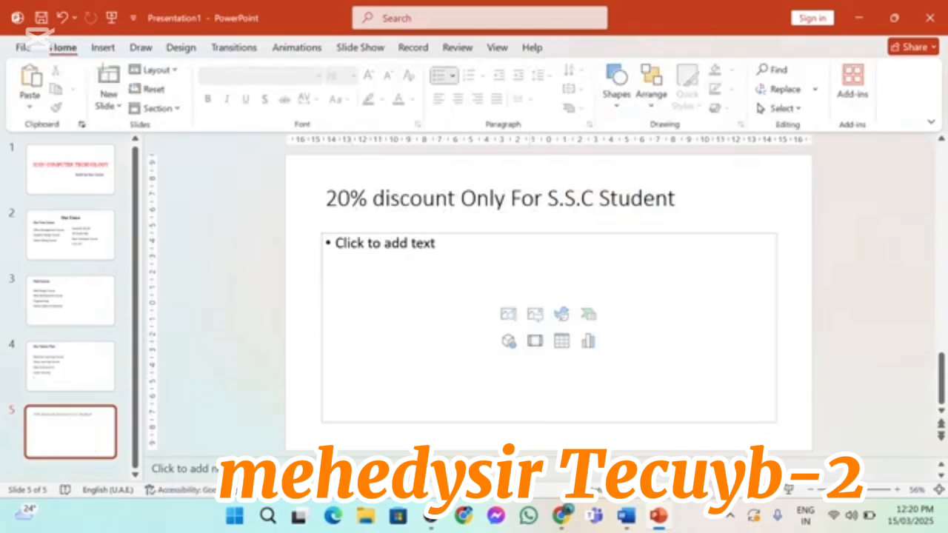
Insert the dark laptop with the Windows start screen from the Microsoft Products online 3D models into slide 5's content placeholder.
click(508, 340)
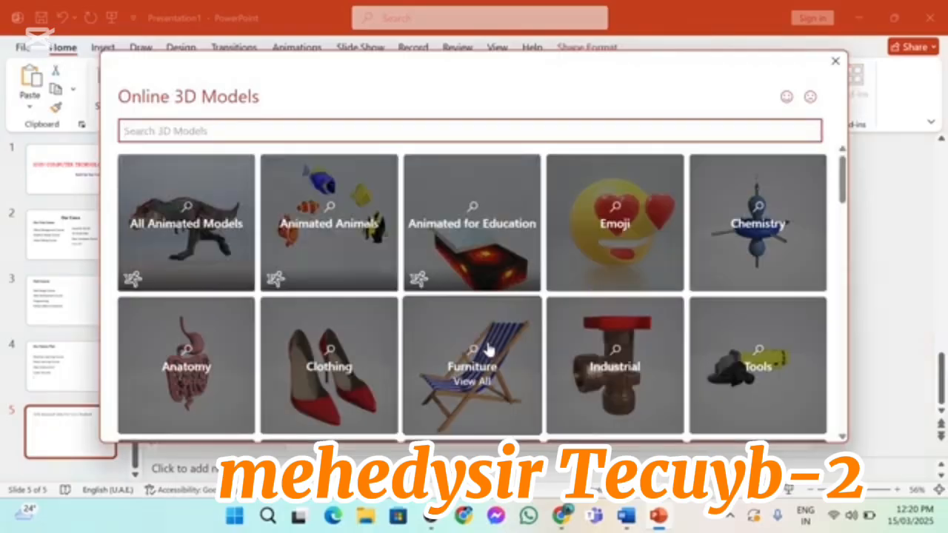
scroll(421, 259, down, 5)
scroll(420, 259, down, 1)
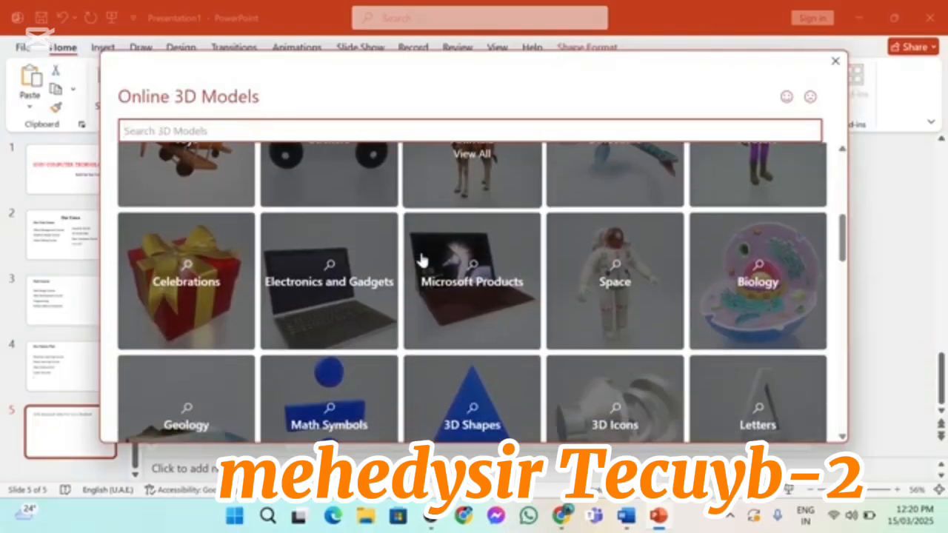
click(450, 308)
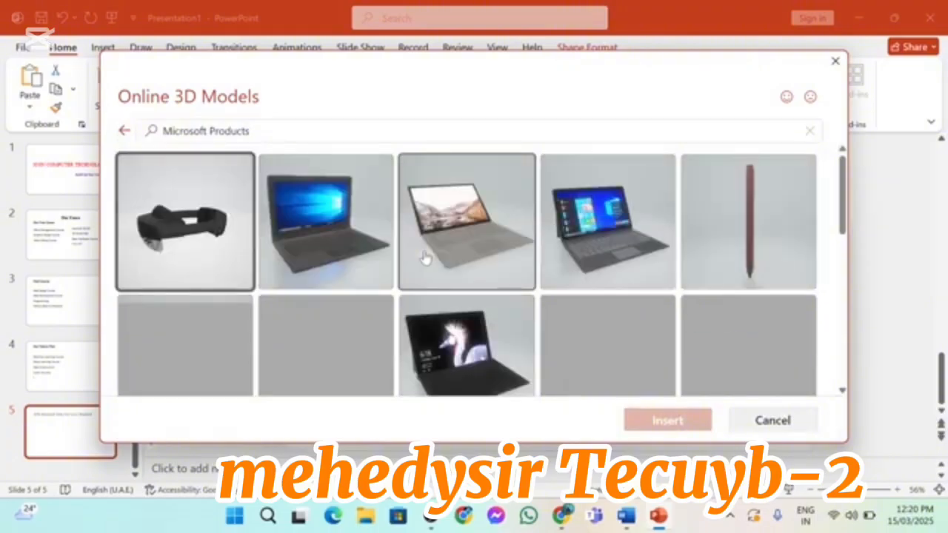
click(582, 239)
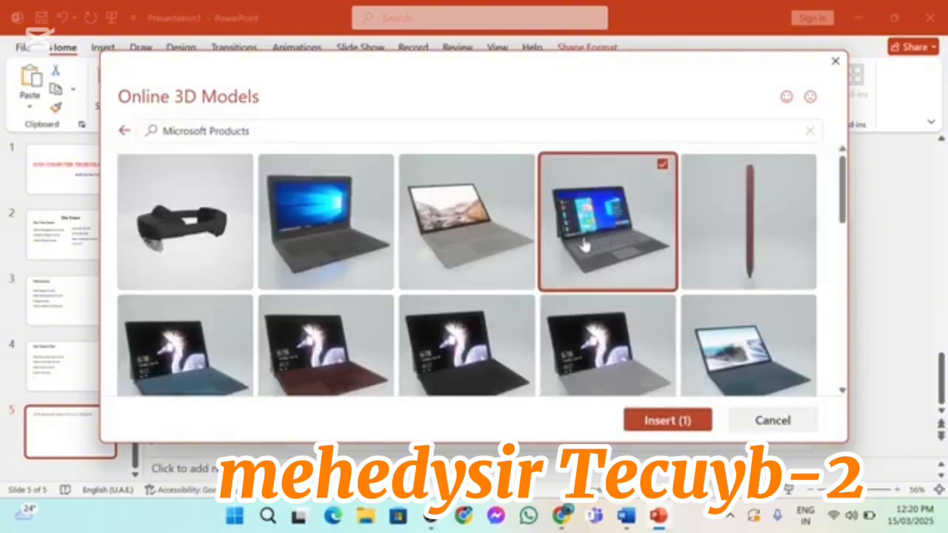
click(650, 431)
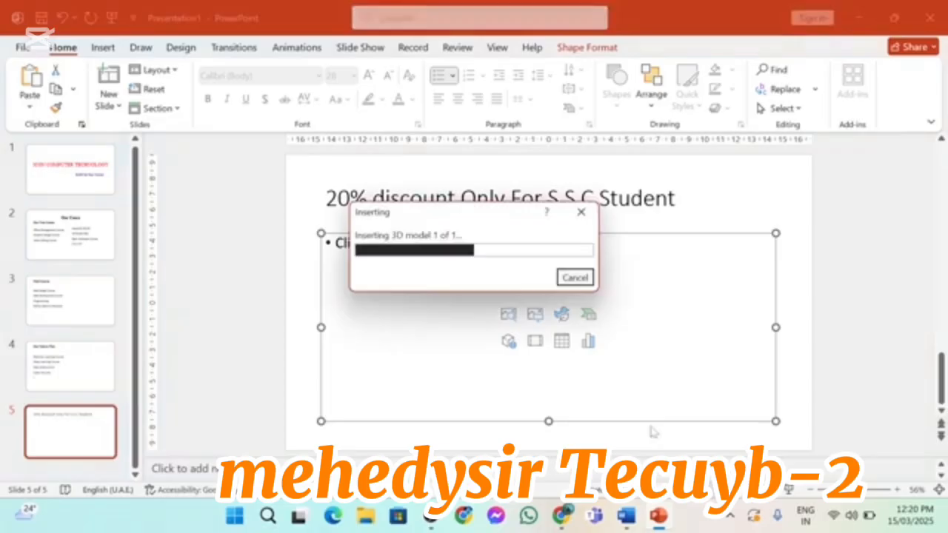
Rotate the laptop 3D model freehand to view it from another angle, and delete it from slide 5.
drag(549, 327, 615, 371)
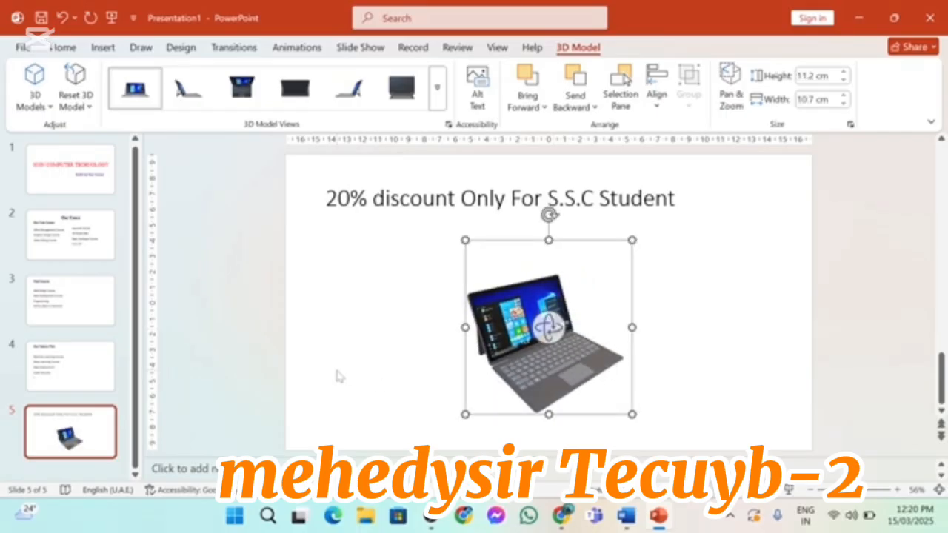
key(Delete)
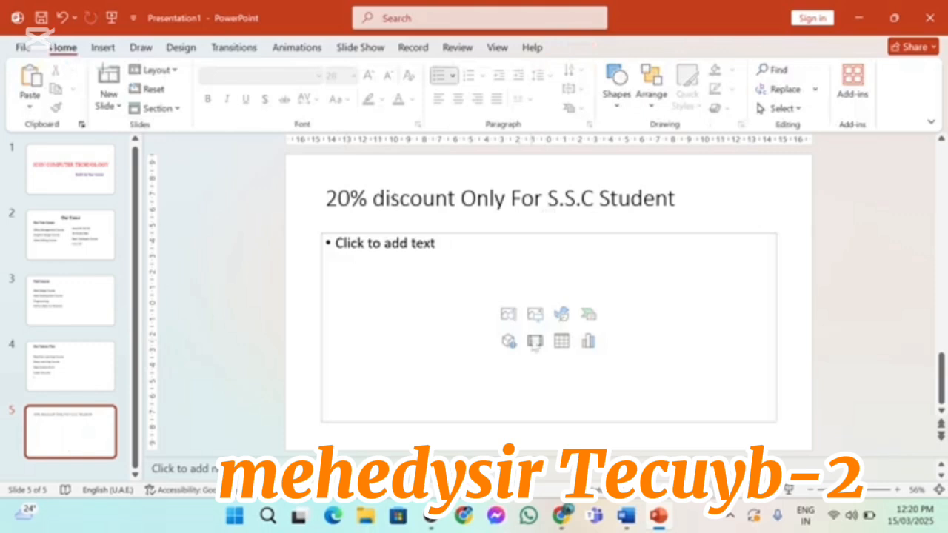
Open the placeholder's video insertion dialog, select the icon computer folder in Documents, and cancel without inserting a video.
click(534, 341)
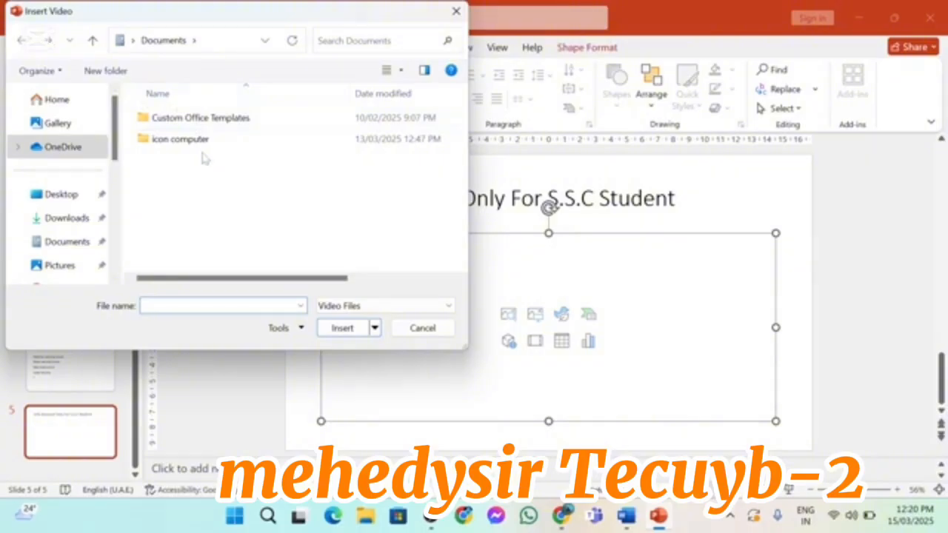
click(194, 139)
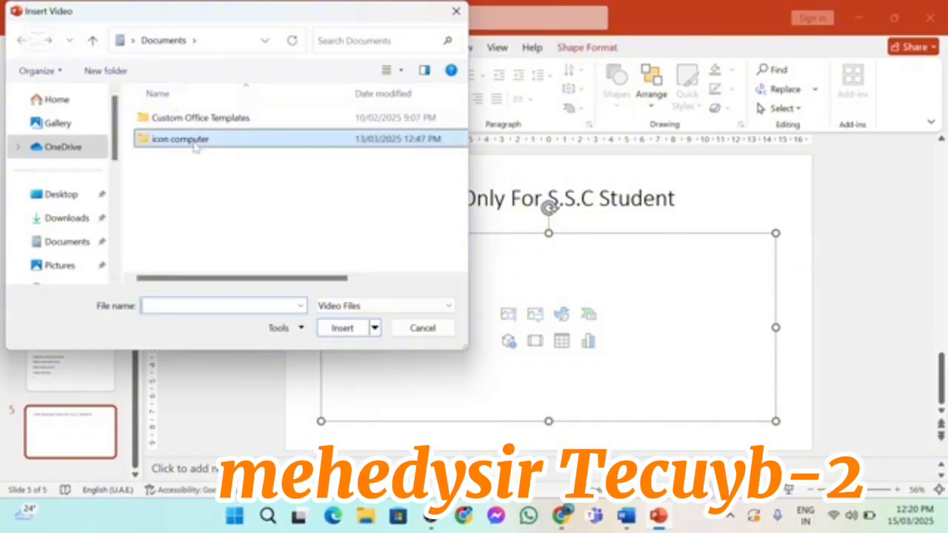
click(421, 328)
Preview the Area and Stock chart types, and insert a Clustered Column chart into slide 5's content placeholder.
click(588, 341)
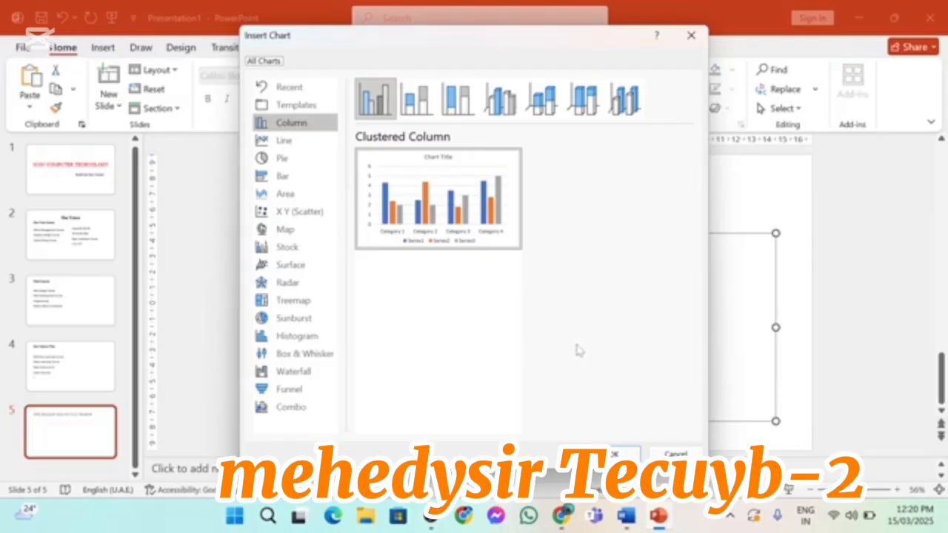
click(305, 194)
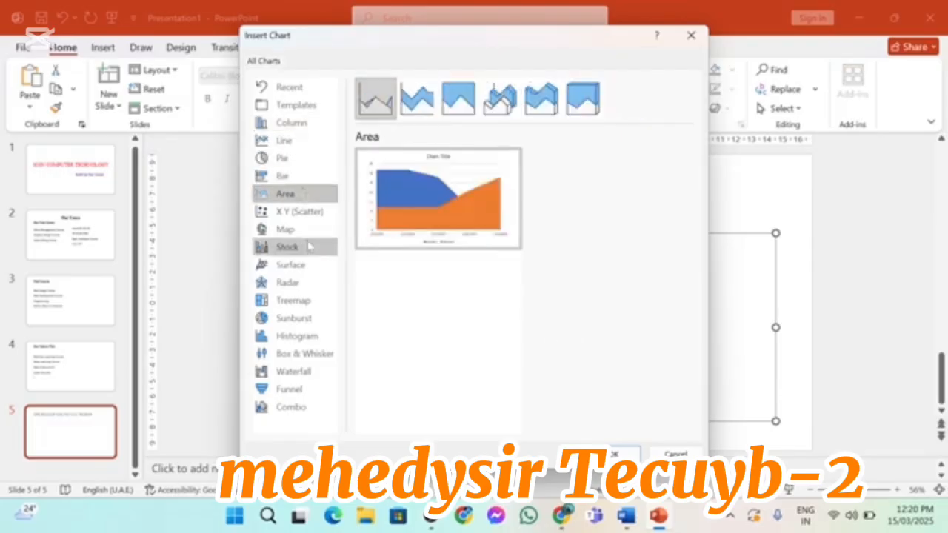
click(308, 246)
click(290, 122)
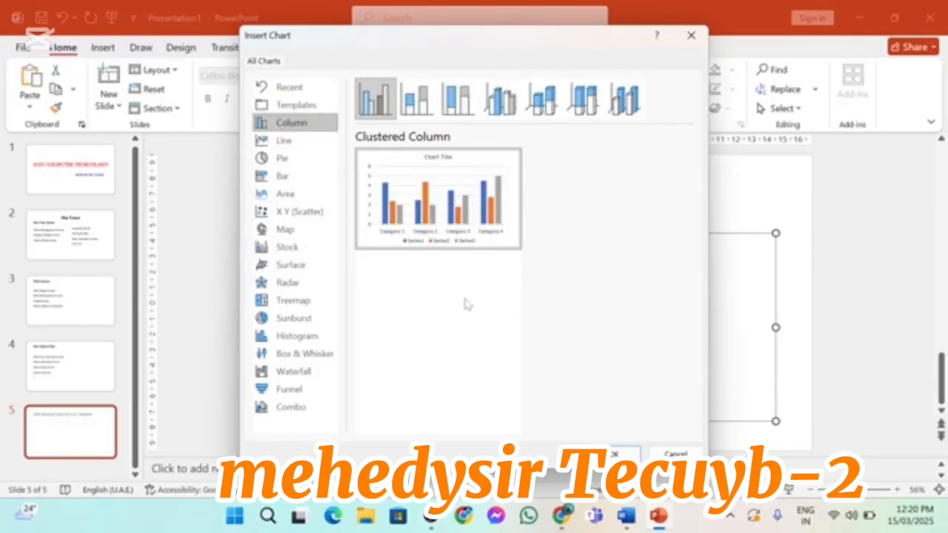
mouse_move(404, 189)
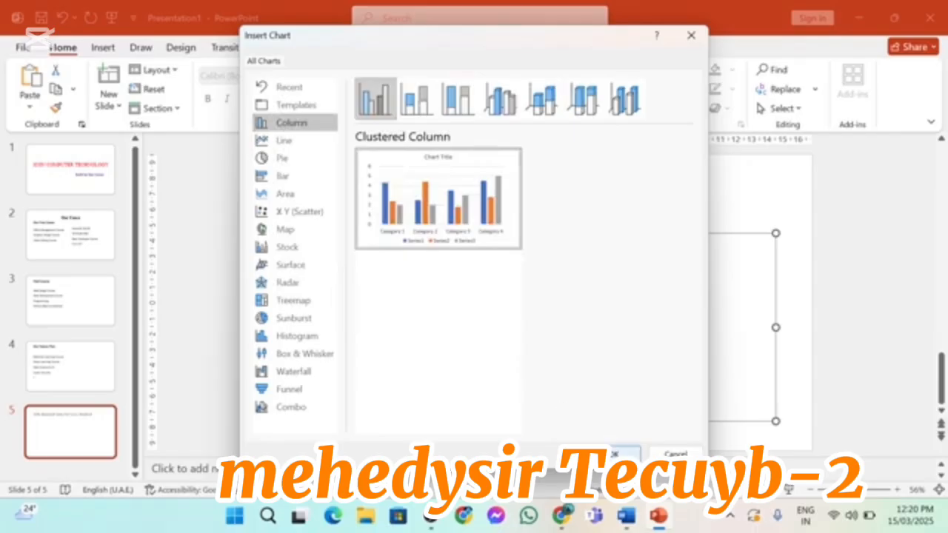
click(617, 452)
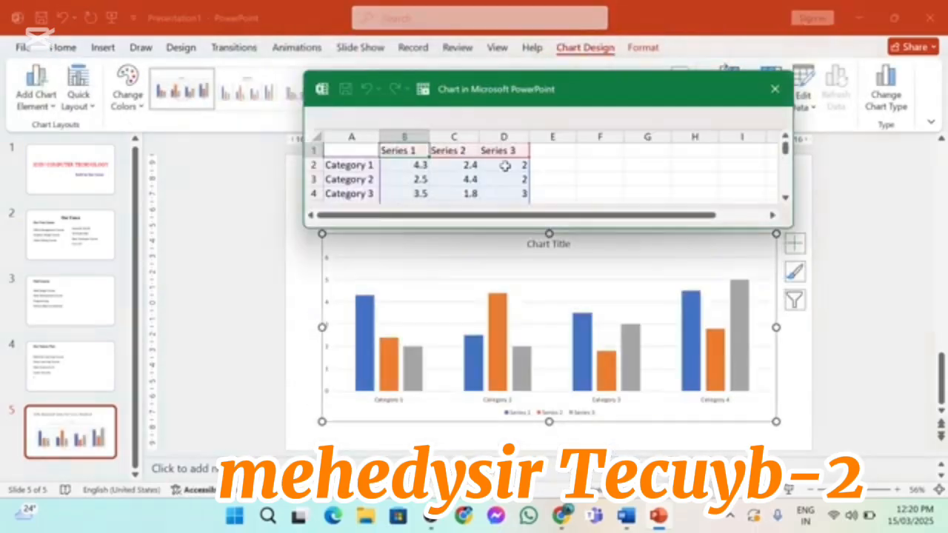
Examine the series headings, category labels and values in the chart's data sheet, and close the data sheet.
click(462, 148)
click(491, 149)
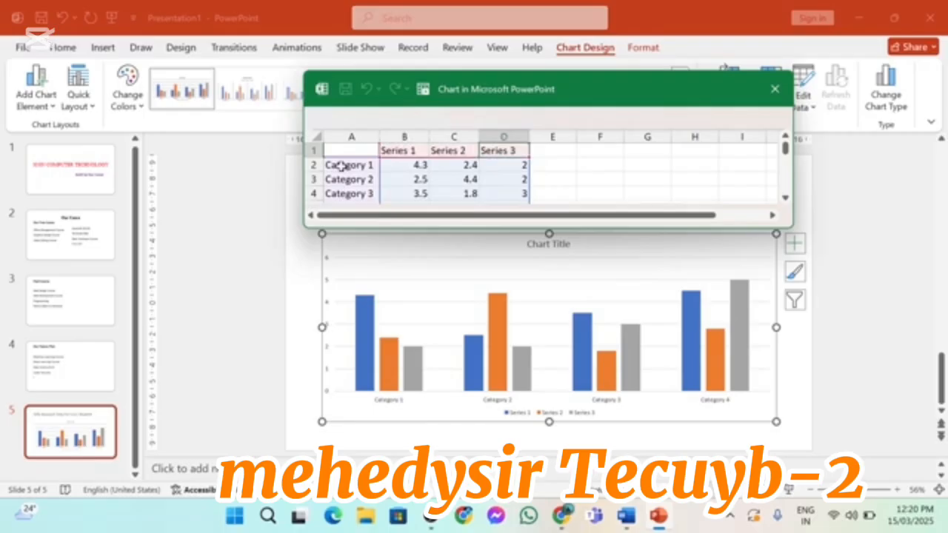
click(411, 151)
click(438, 148)
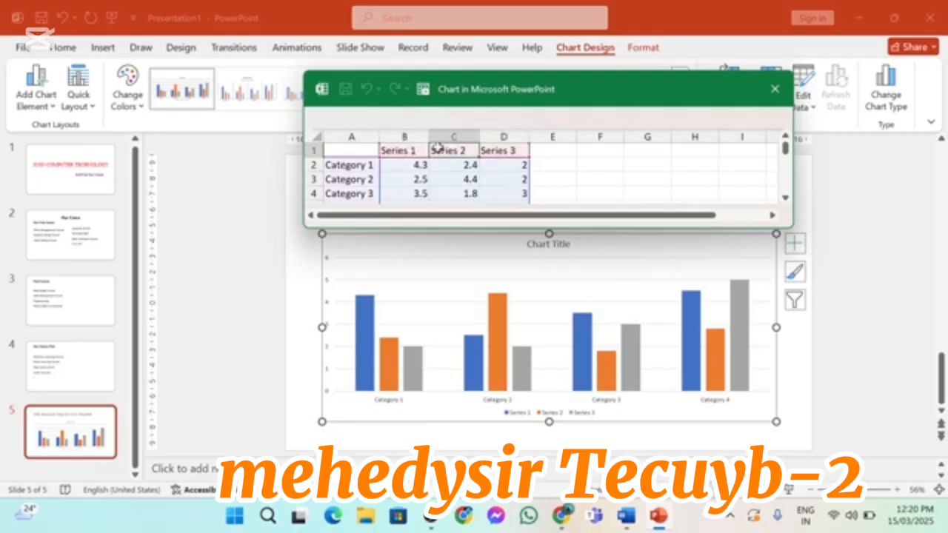
click(518, 149)
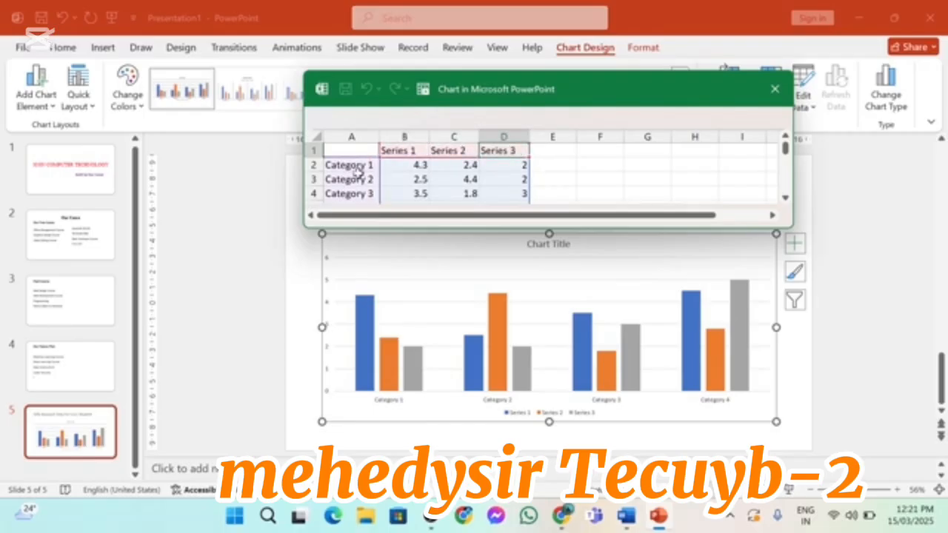
click(357, 166)
click(358, 179)
click(358, 193)
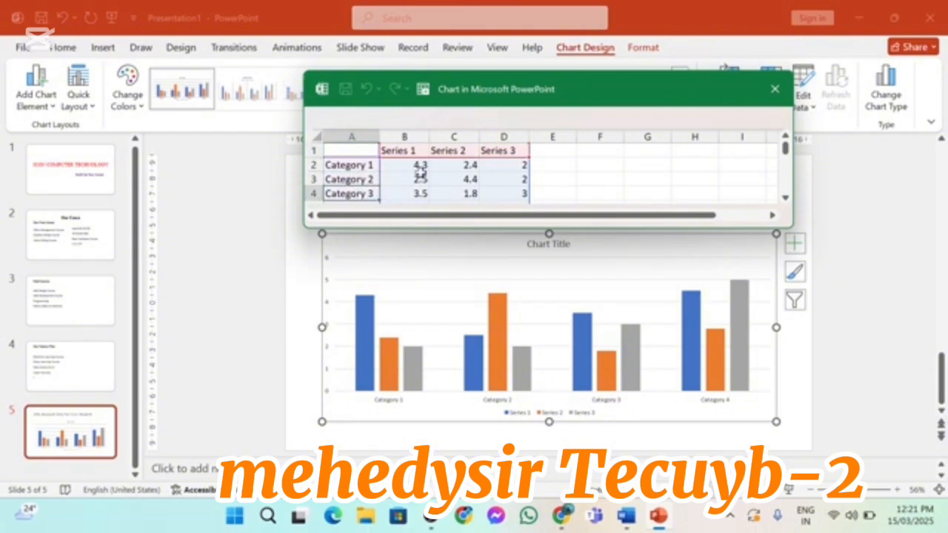
drag(420, 169, 493, 190)
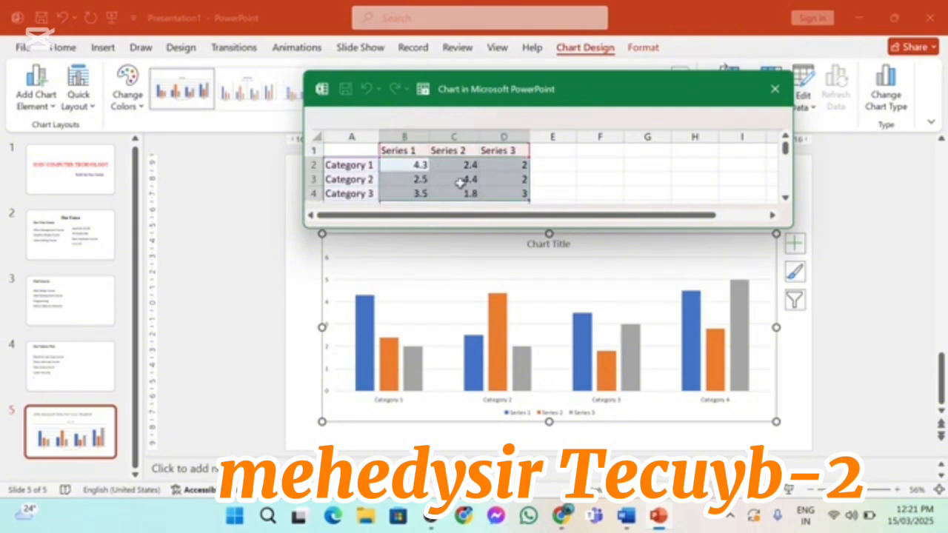
click(405, 165)
click(419, 180)
click(517, 182)
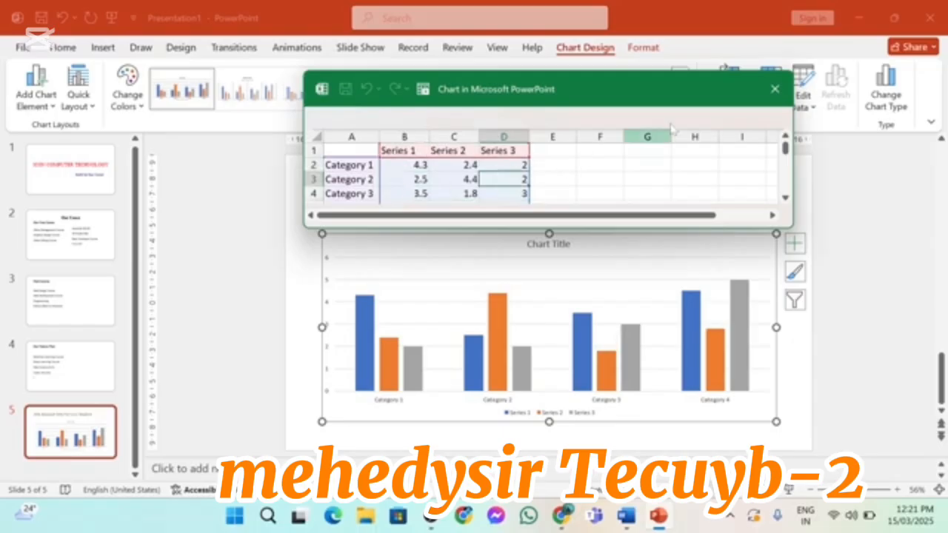
click(778, 93)
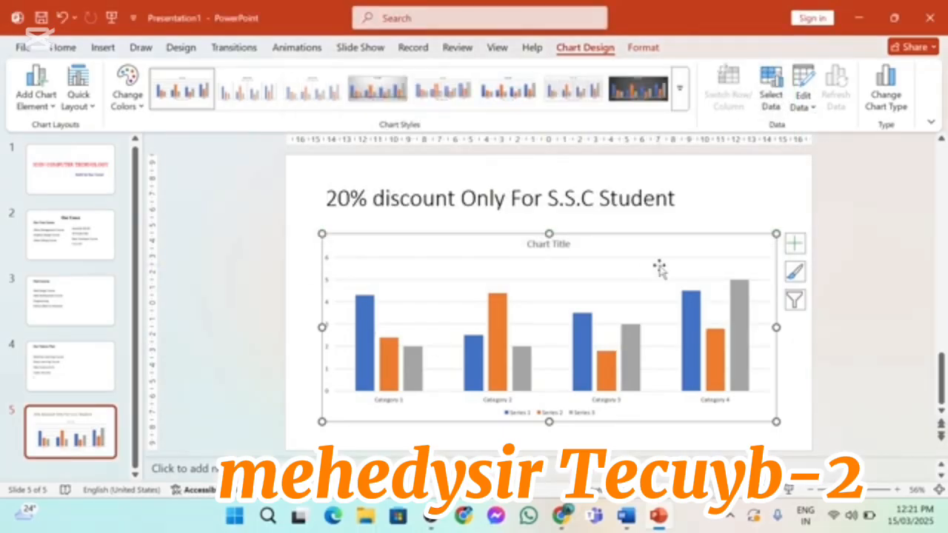
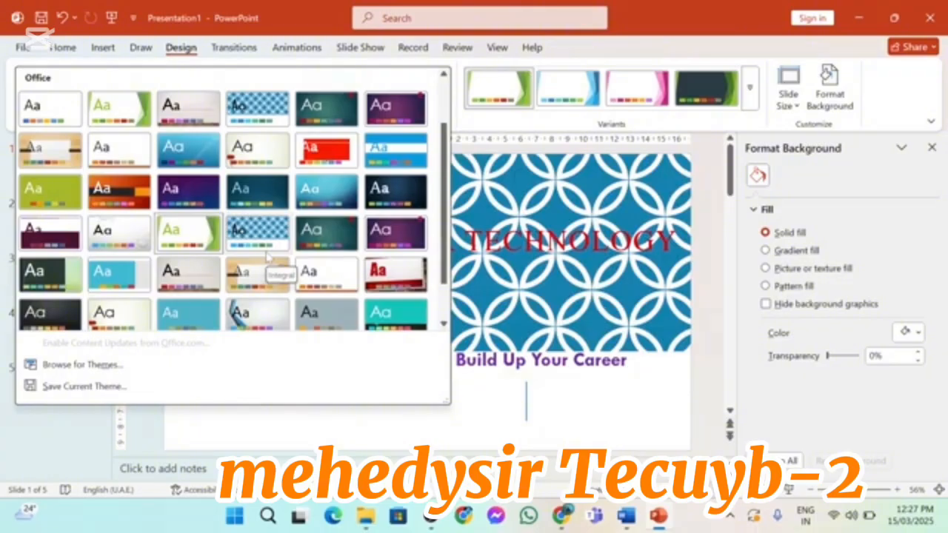
Apply the white theme with green angular shapes to the presentation, and close the background formatting settings.
click(214, 238)
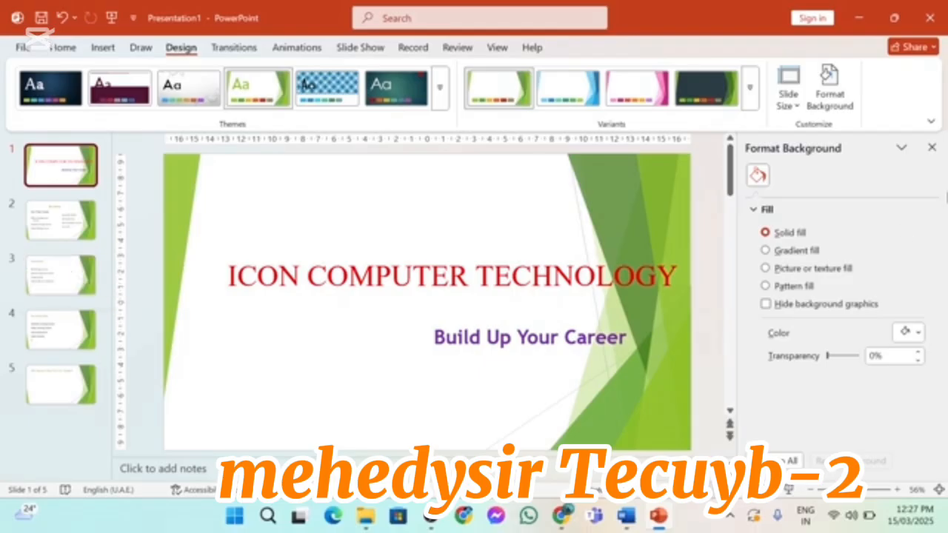
click(931, 147)
Open slide 3's background formatting and try the gradient, picture or texture, and pattern fills.
click(68, 300)
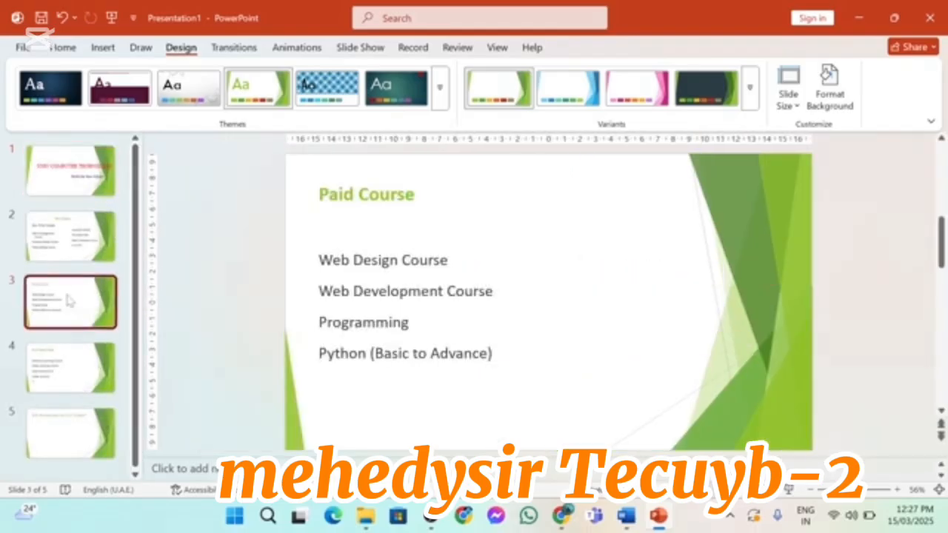
right_click(68, 300)
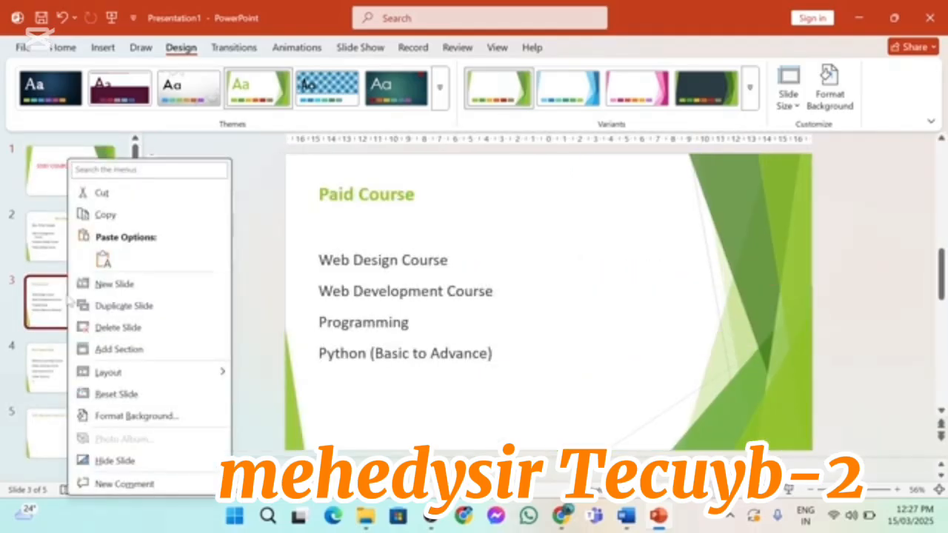
click(130, 416)
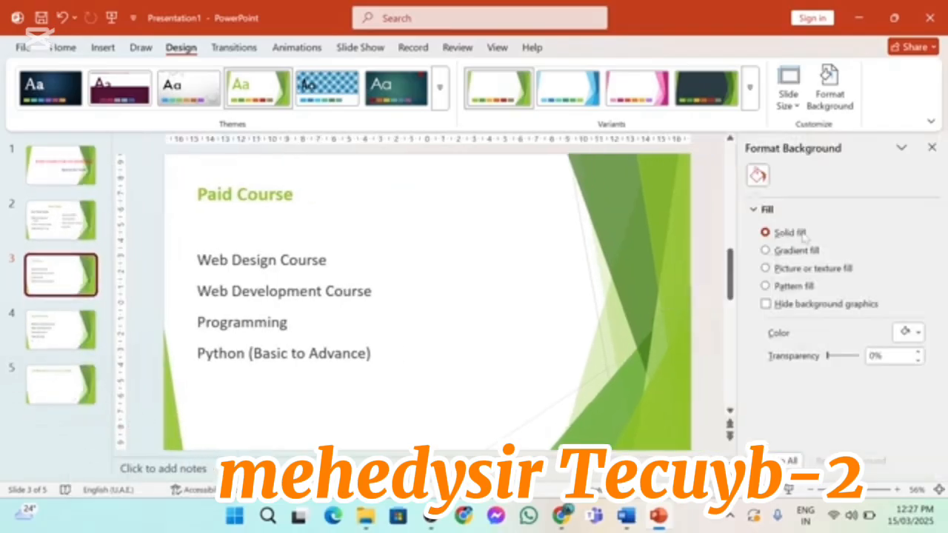
click(766, 250)
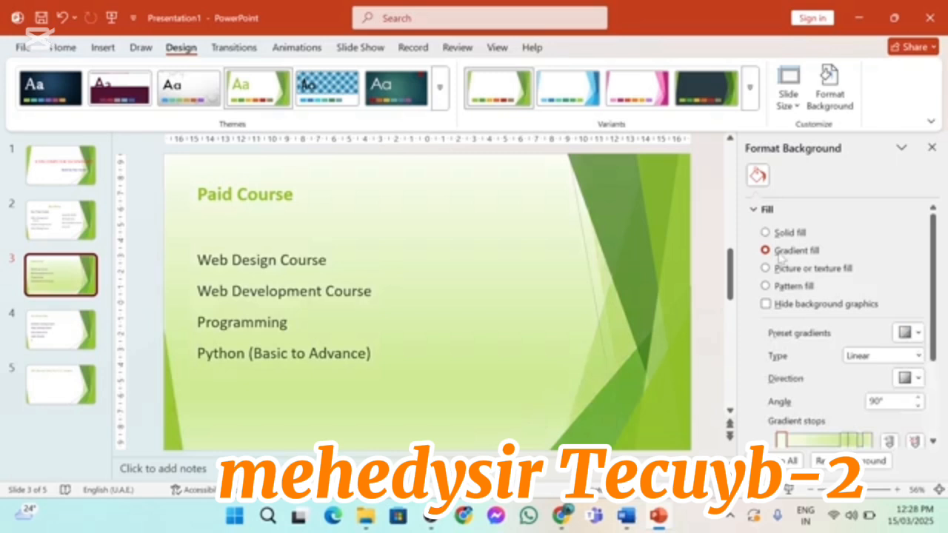
click(766, 268)
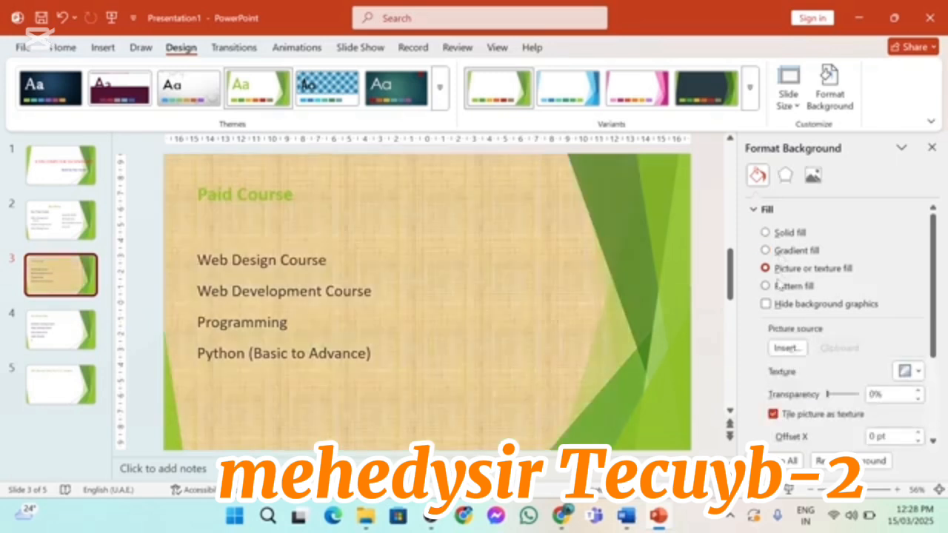
click(766, 286)
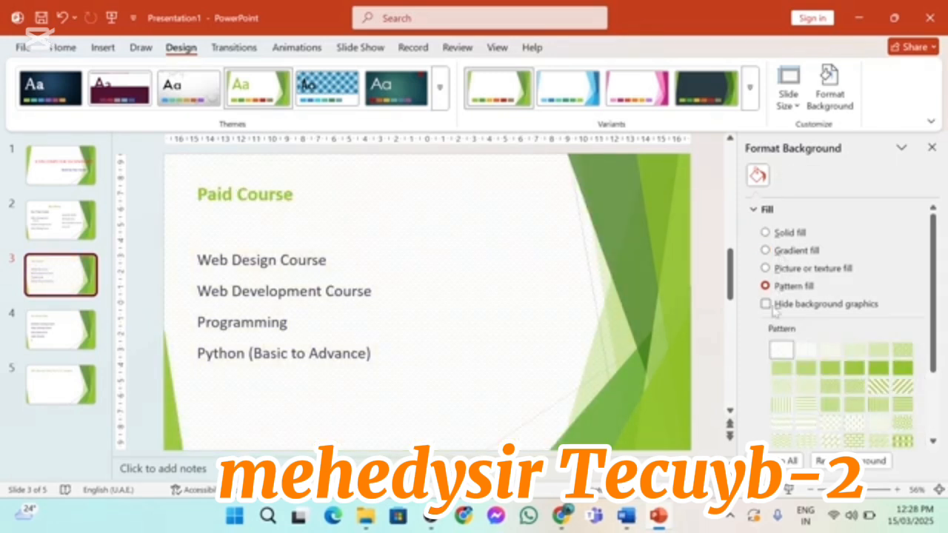
Try several green striped and dotted patterns on slide 3's background, and reset the background.
click(829, 405)
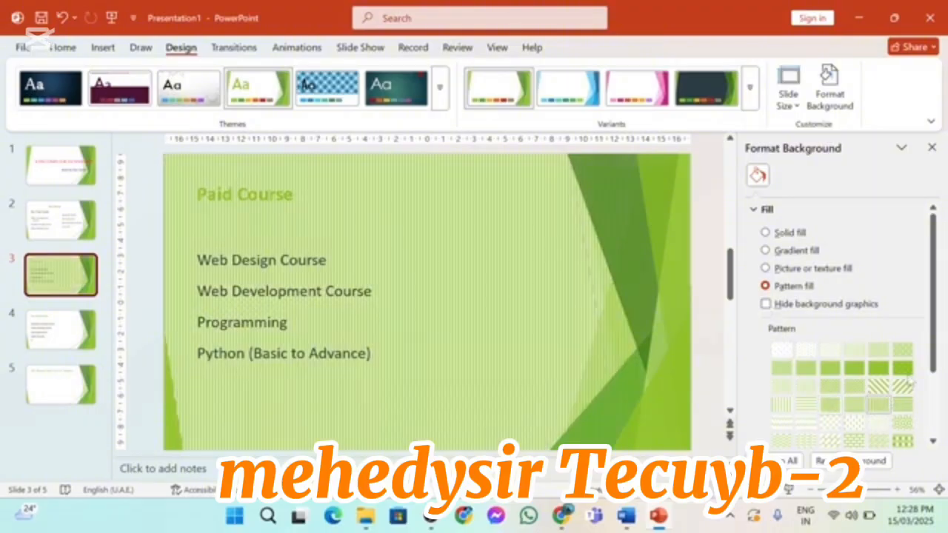
click(902, 368)
click(854, 404)
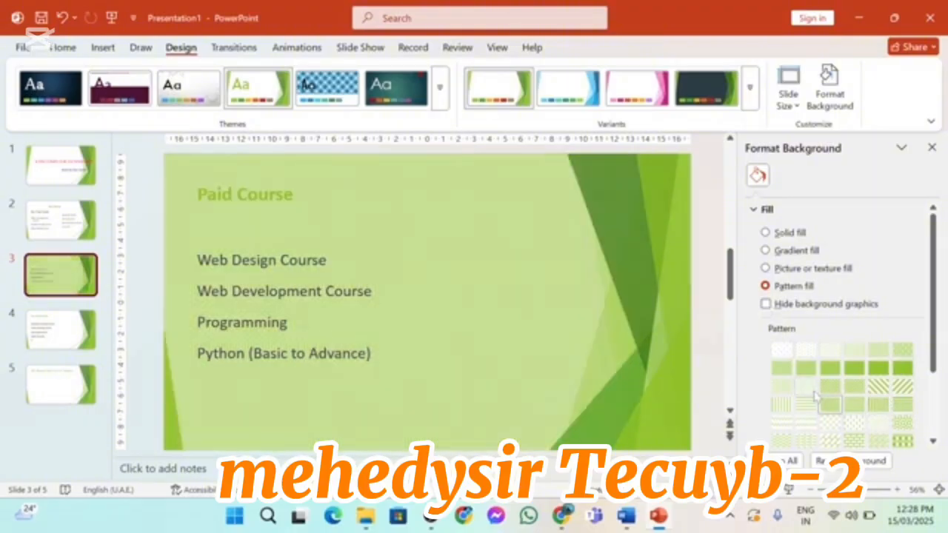
click(815, 397)
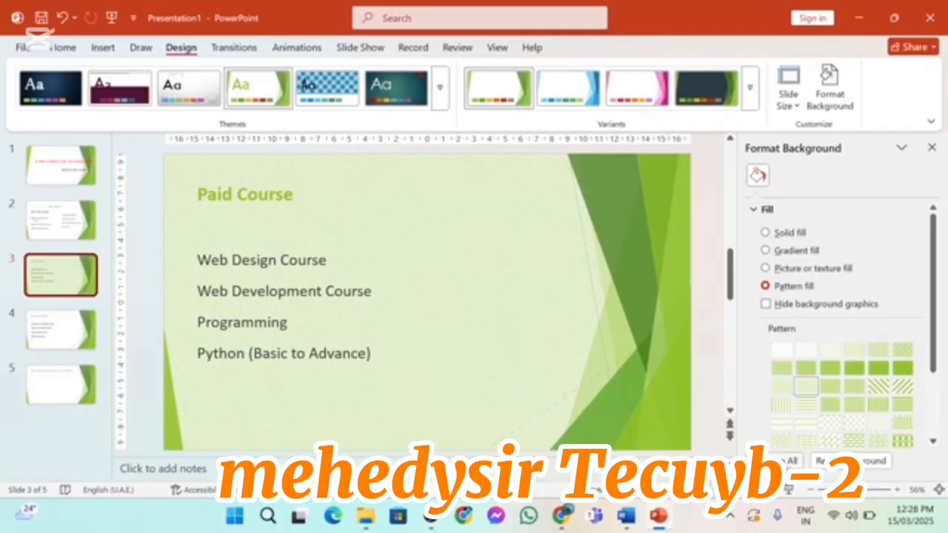
click(851, 461)
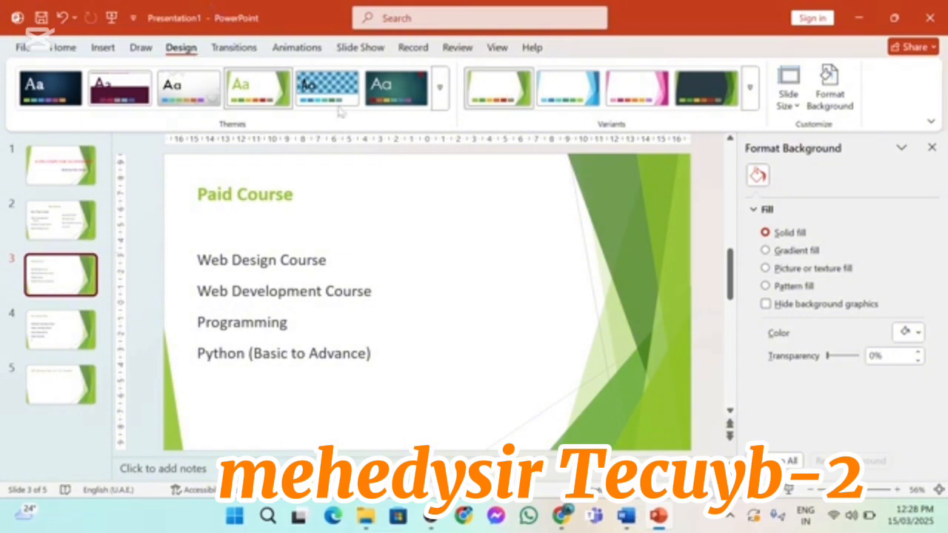
Examine the Subtle, Exciting and Dynamic Content transition effects available for slide 3.
click(235, 47)
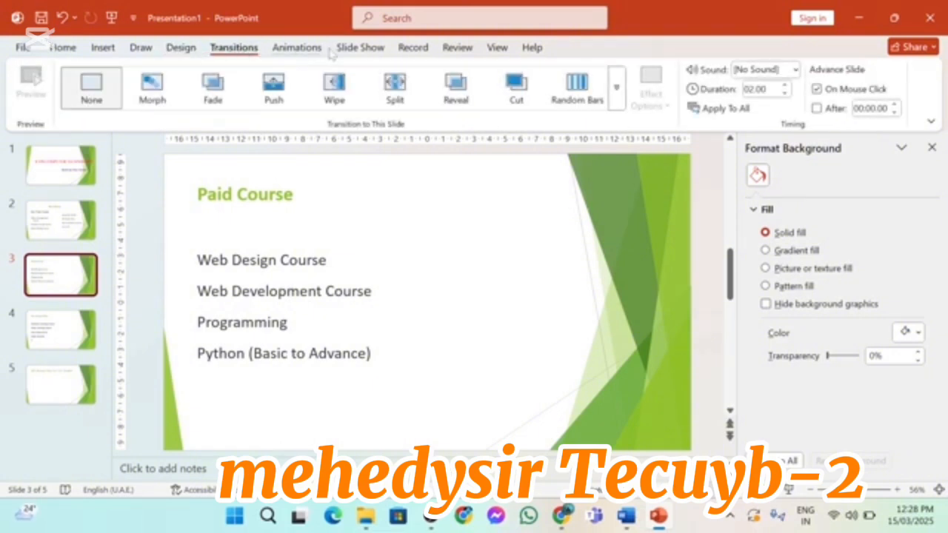
click(297, 47)
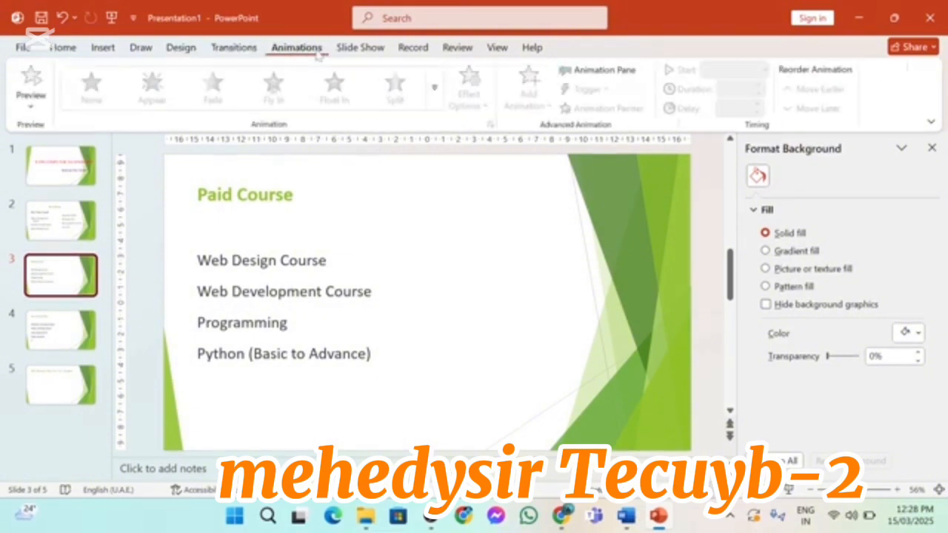
click(230, 48)
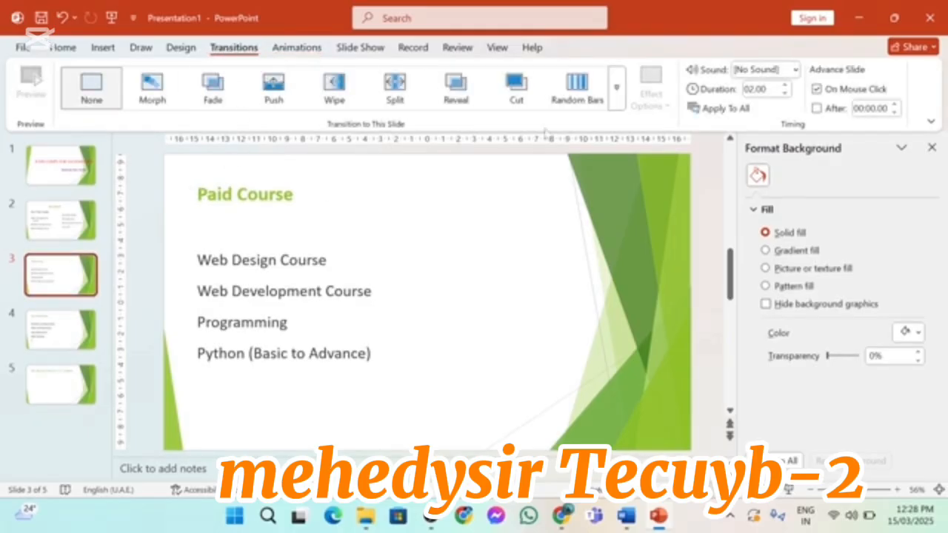
click(618, 105)
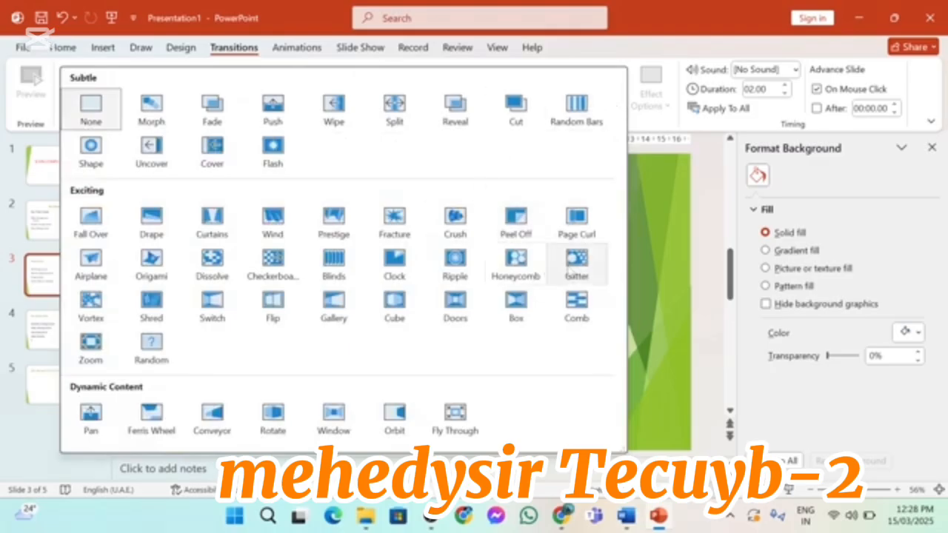
click(43, 169)
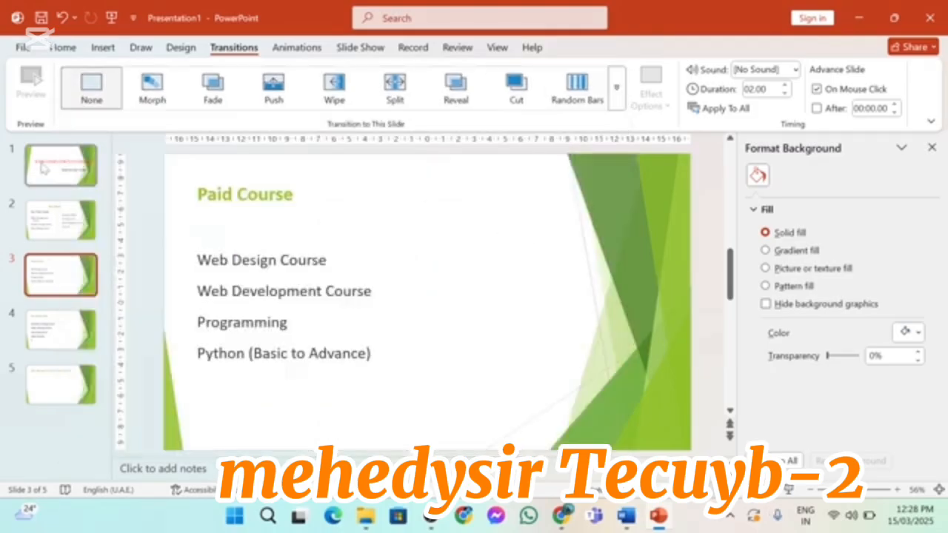
Try the Glitter, Checkerboard and Dissolve transitions on slide 1, and set its transition back to Glitter.
click(54, 169)
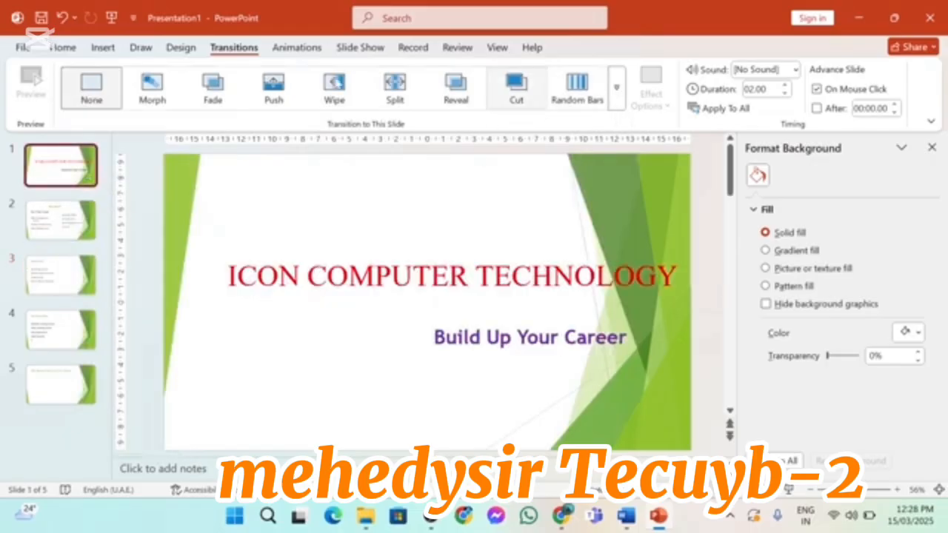
click(614, 96)
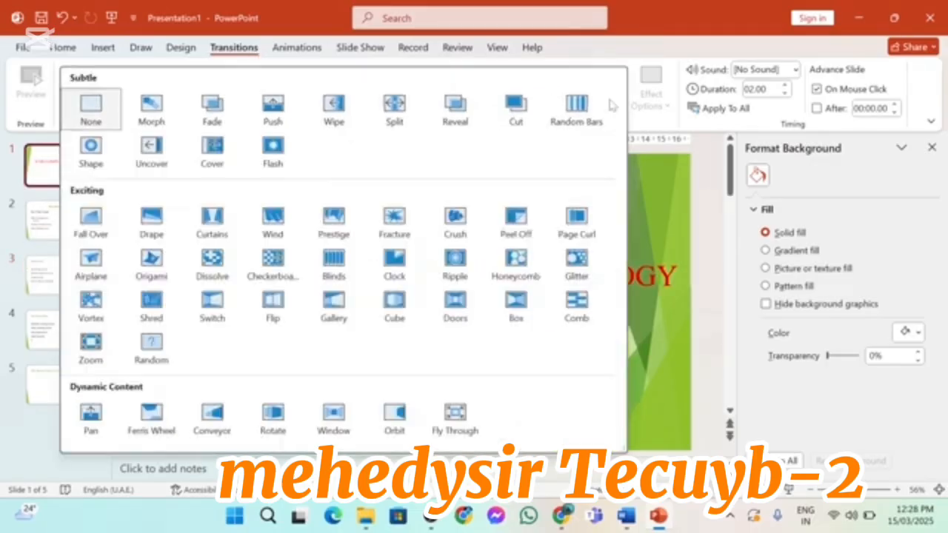
click(577, 260)
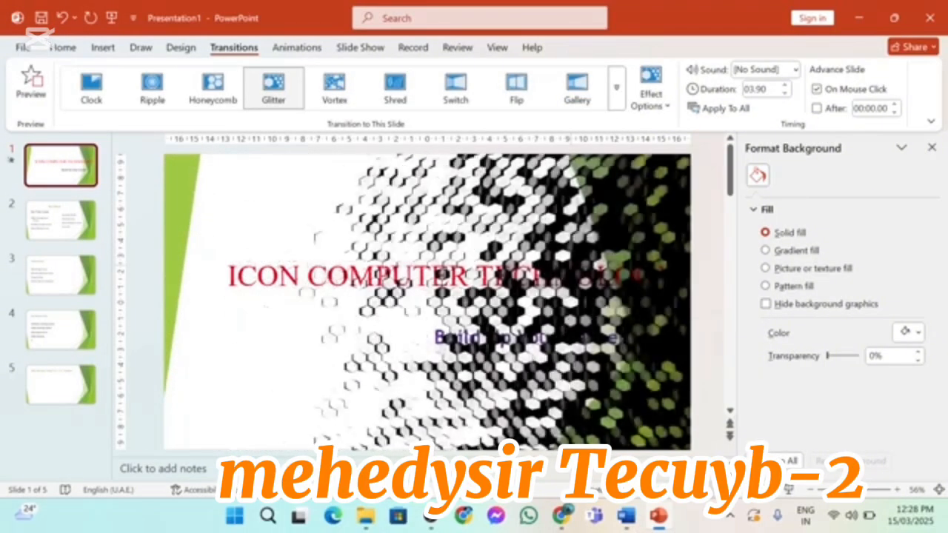
click(616, 87)
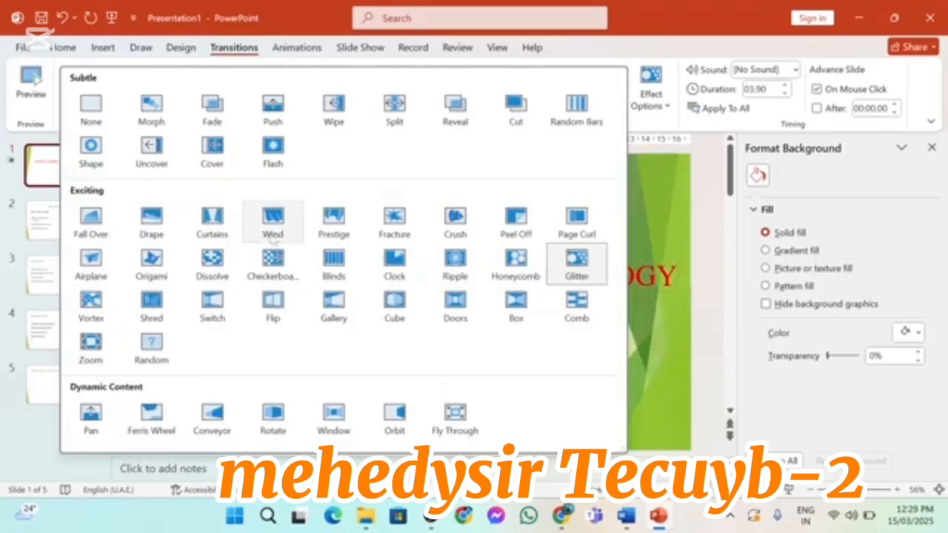
click(273, 261)
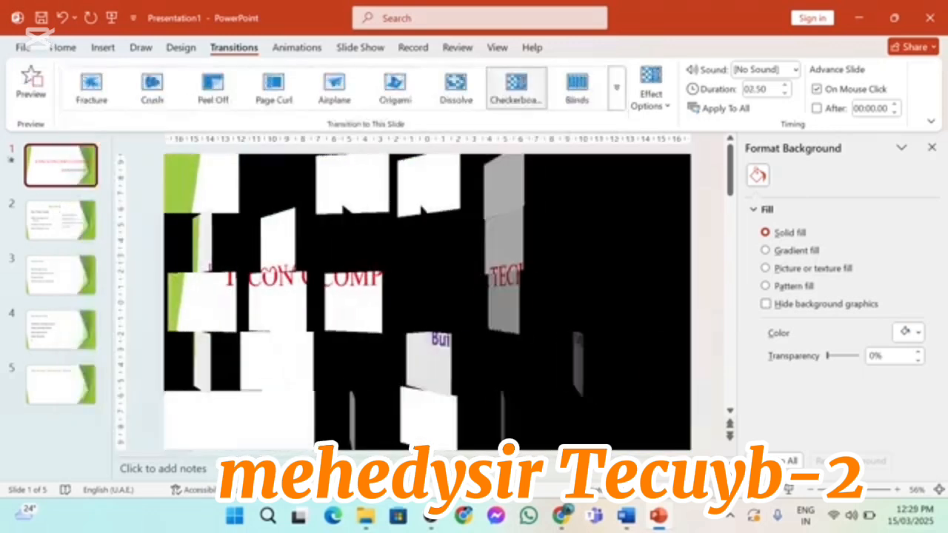
click(616, 106)
click(216, 263)
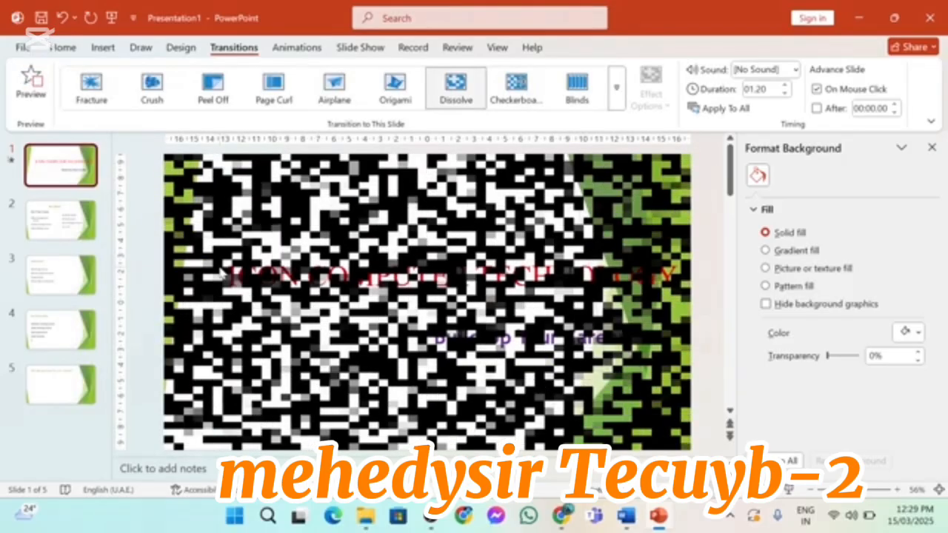
click(616, 103)
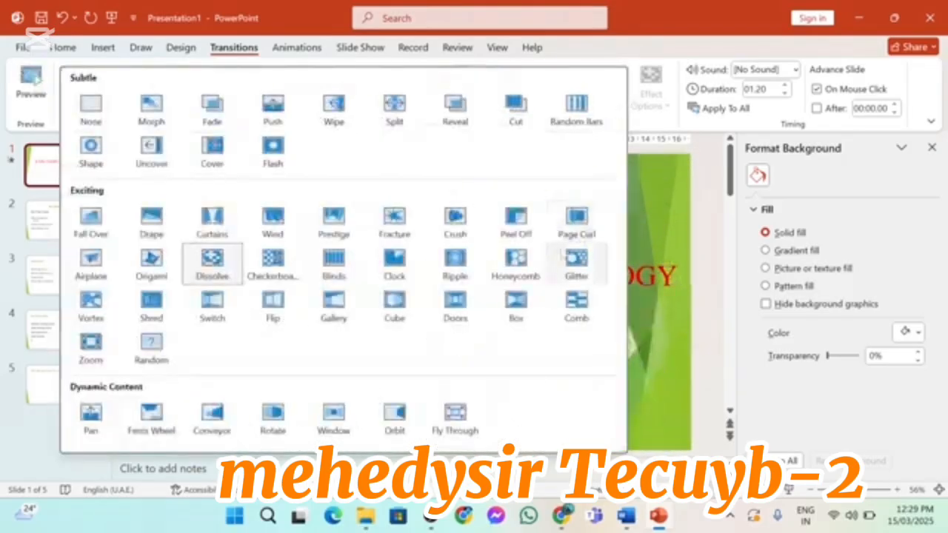
click(568, 269)
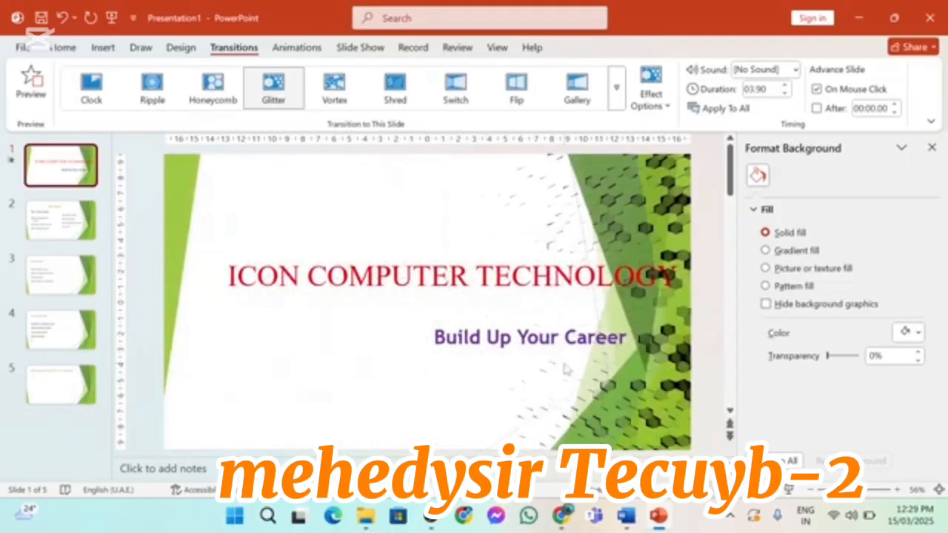
Replay Glitter on slide 1, try the Orbit and Window transitions, and reapply Glitter.
click(617, 100)
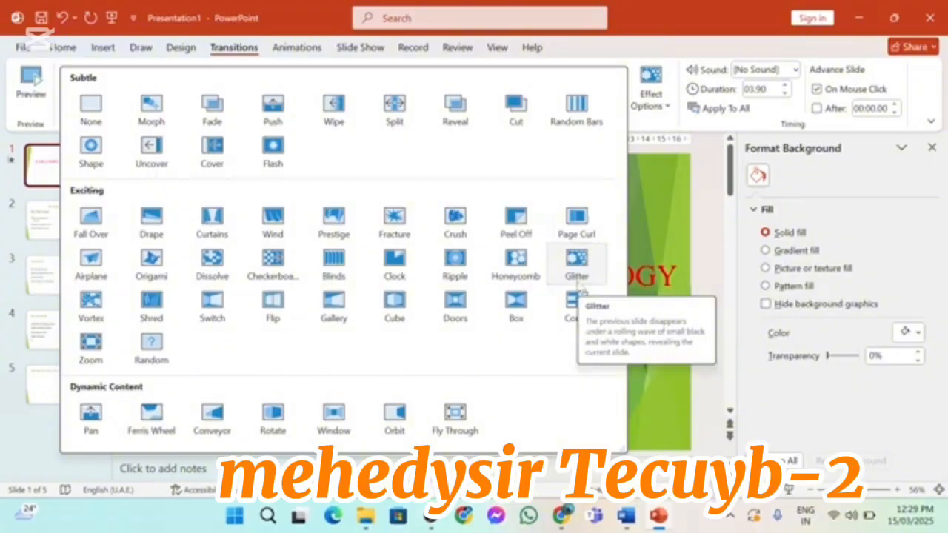
click(577, 262)
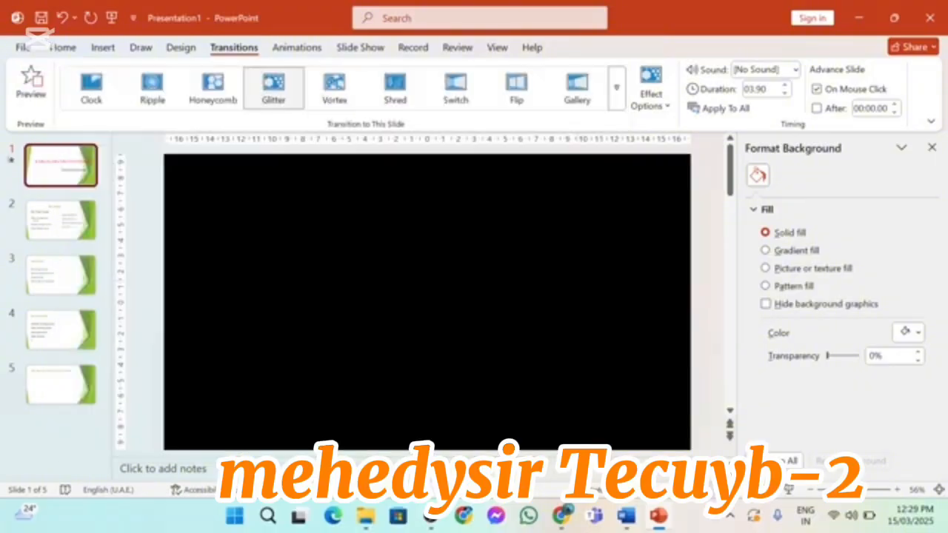
click(616, 104)
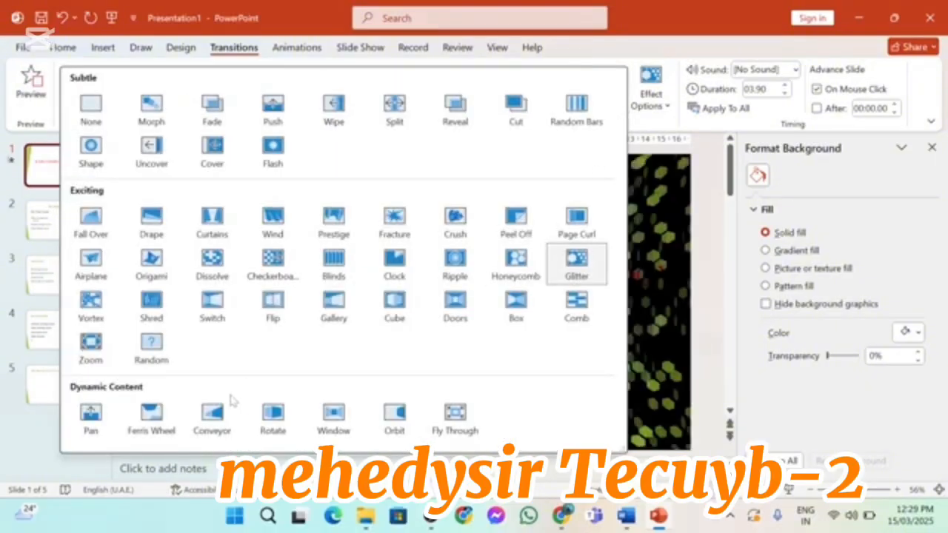
click(400, 414)
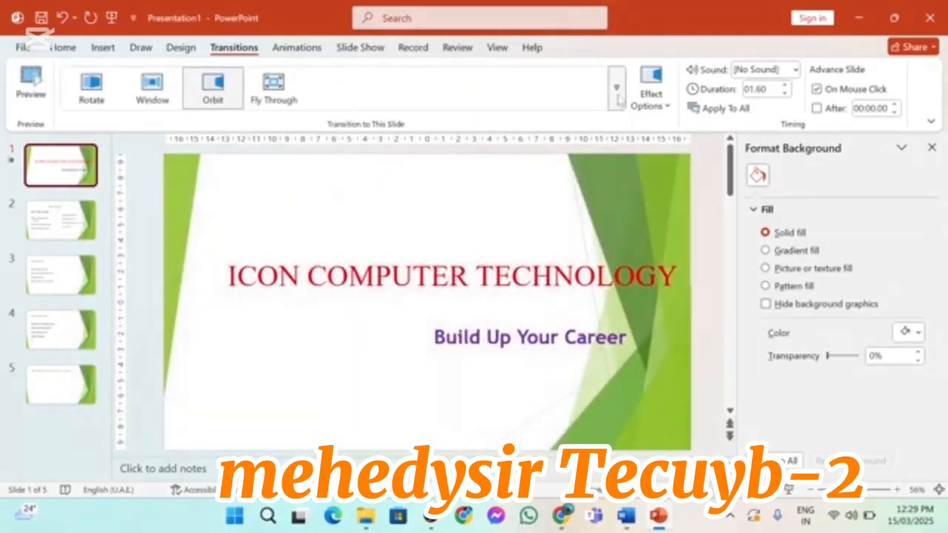
click(618, 98)
click(335, 409)
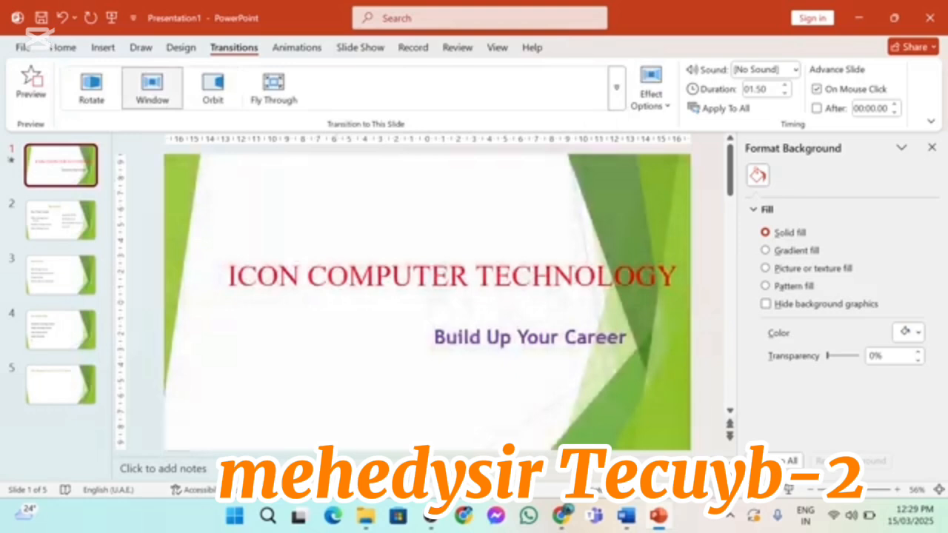
click(616, 97)
click(576, 259)
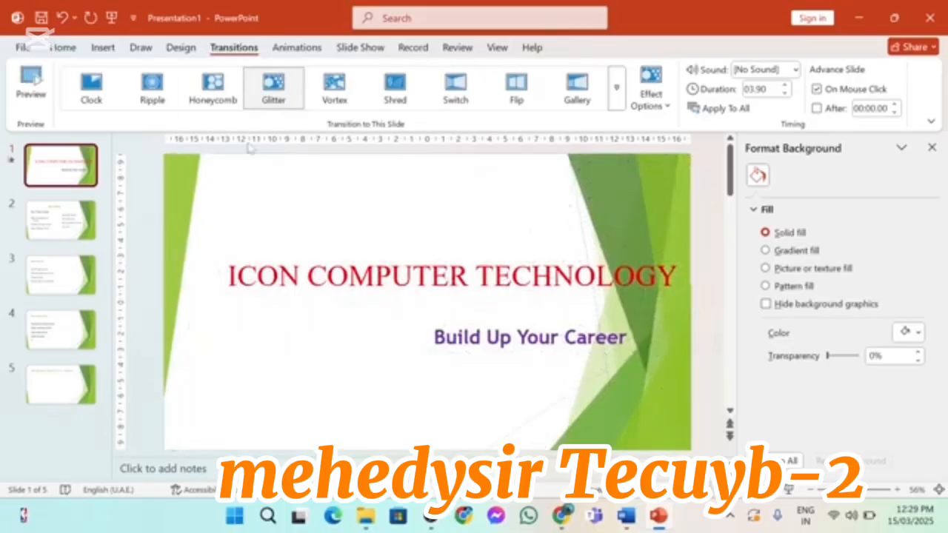
Move slide 1's ICON COMPUTER TECHNOLOGY title box slightly upward, leaving it selected for animation.
click(296, 48)
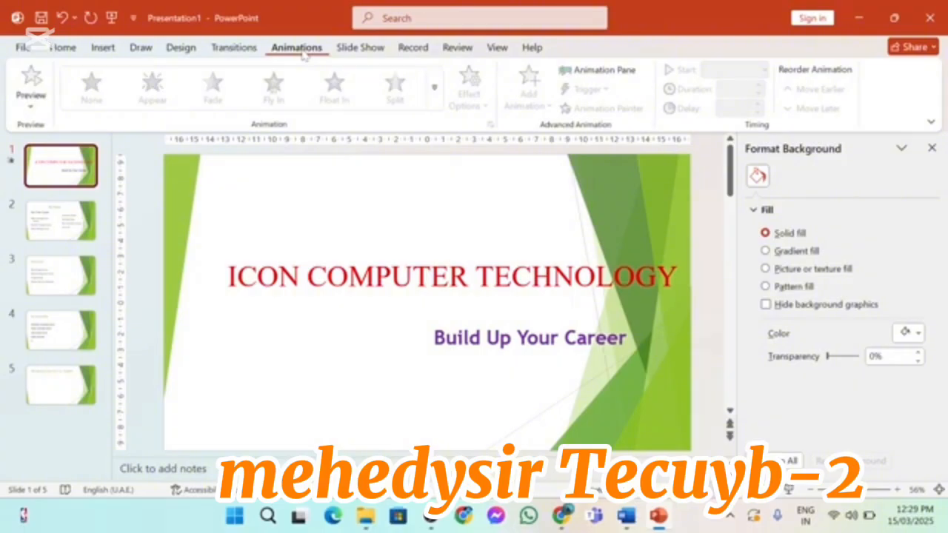
click(326, 276)
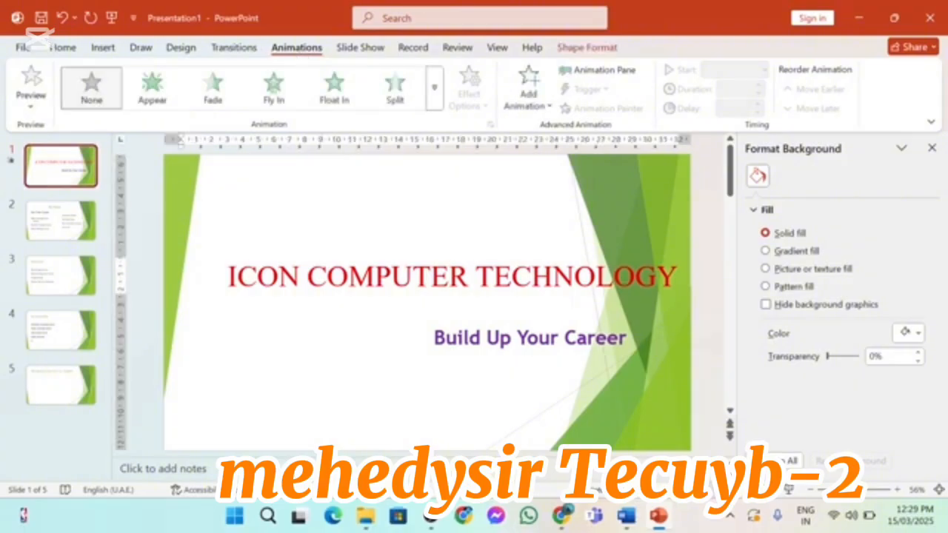
drag(390, 193, 398, 172)
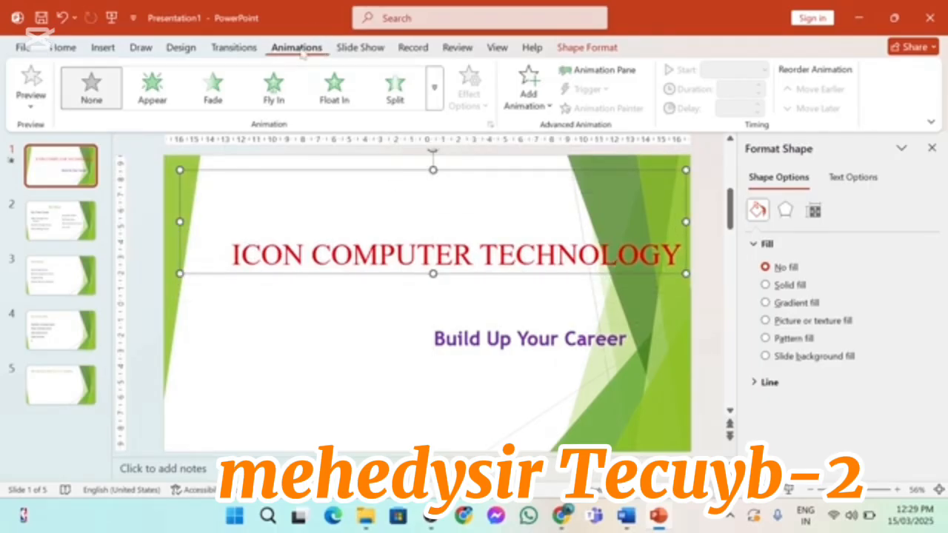
Apply the Fly In entrance effect to slide 1's ICON COMPUTER TECHNOLOGY title.
click(435, 104)
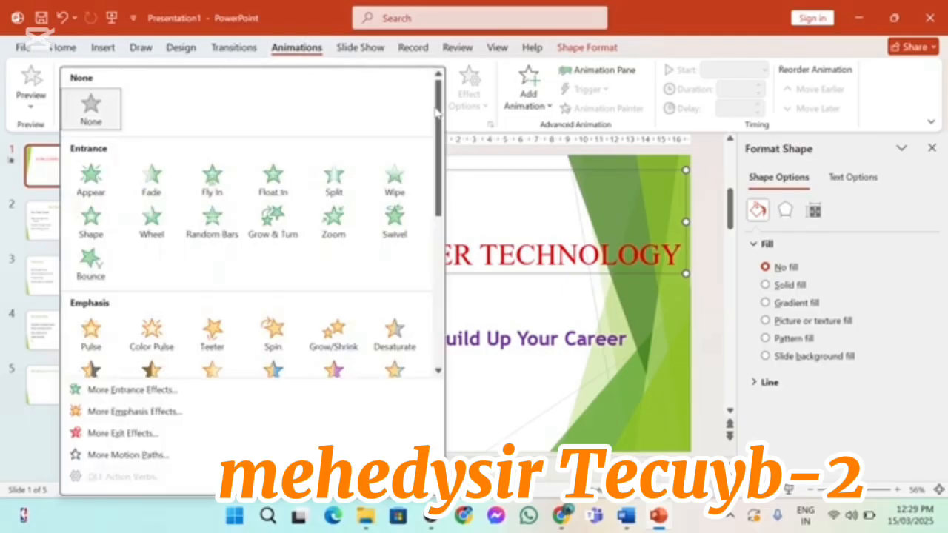
click(138, 392)
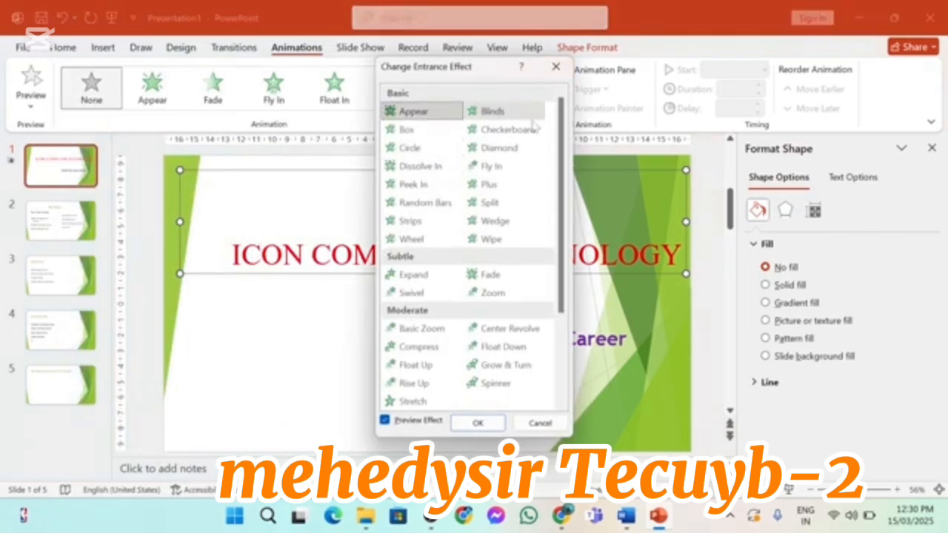
drag(561, 146, 564, 170)
click(492, 129)
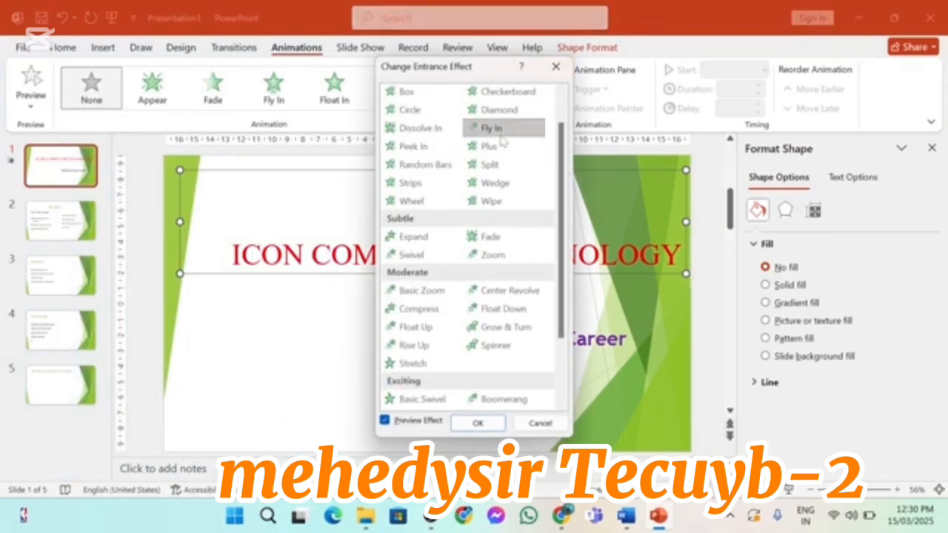
drag(492, 70, 252, 69)
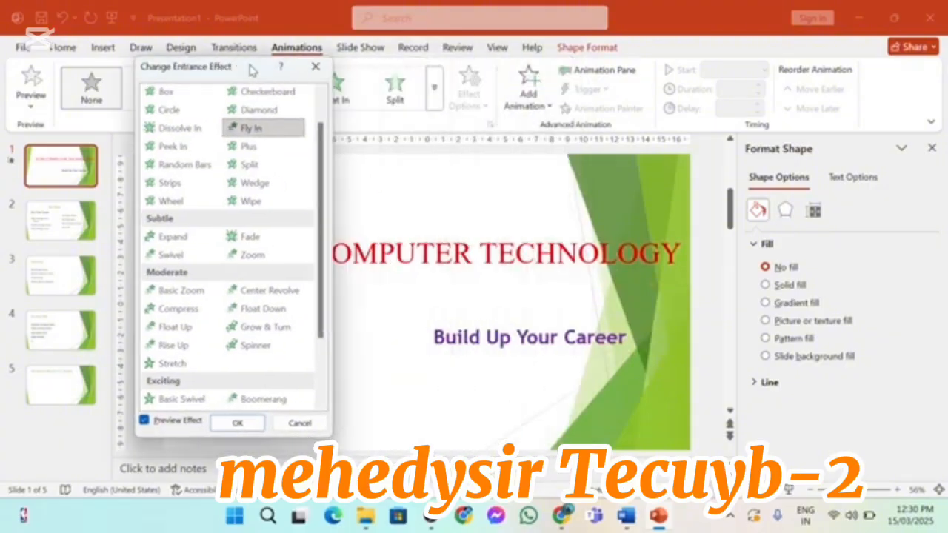
click(237, 423)
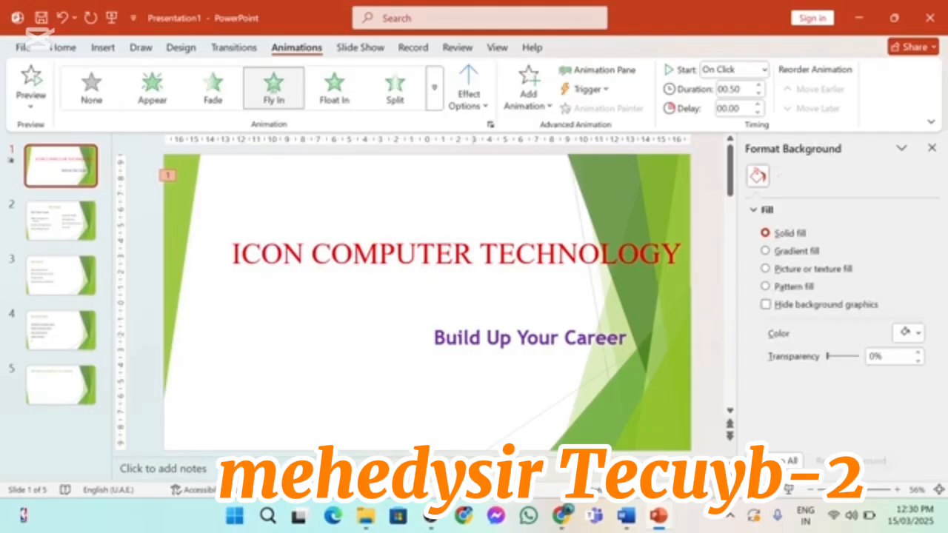
Apply the Zoom entrance effect to slide 1's Build Up Your Career subtitle.
click(469, 337)
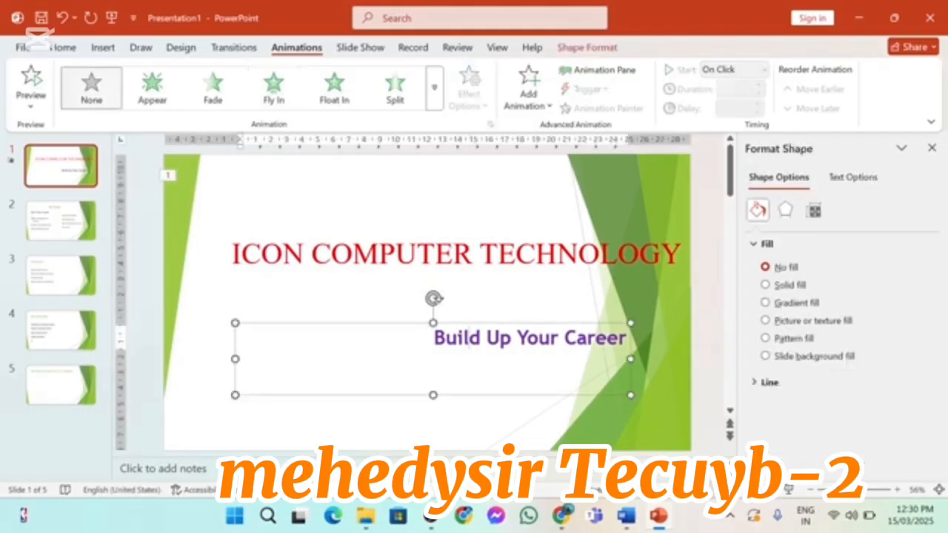
click(435, 92)
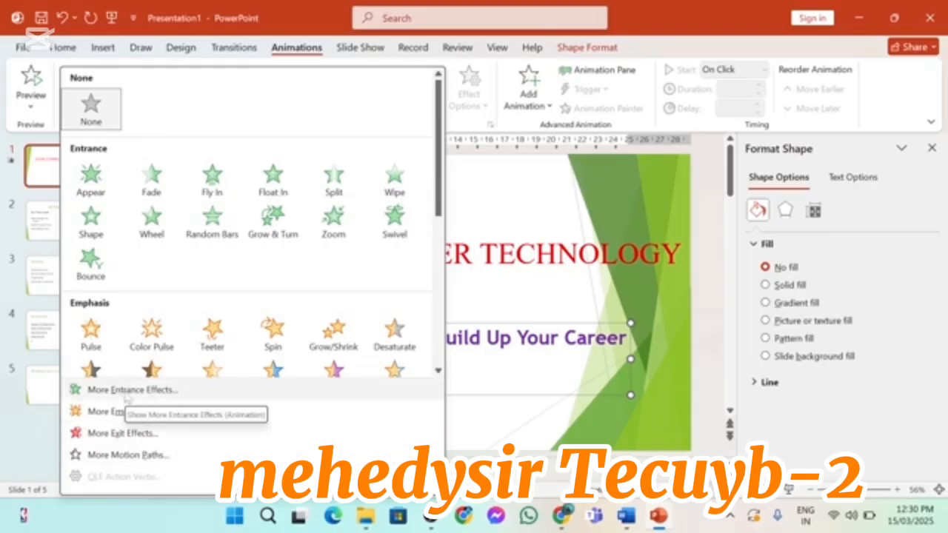
click(126, 395)
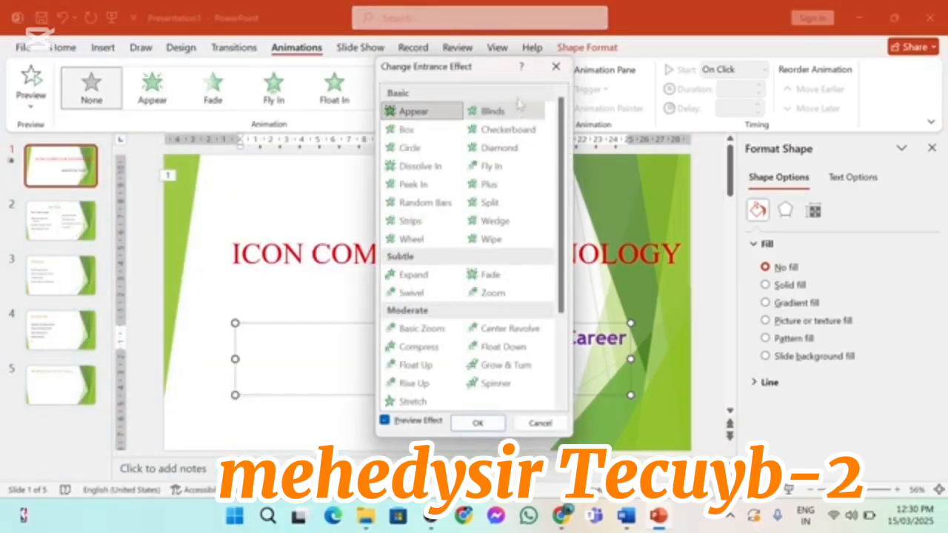
drag(500, 73, 264, 57)
click(253, 279)
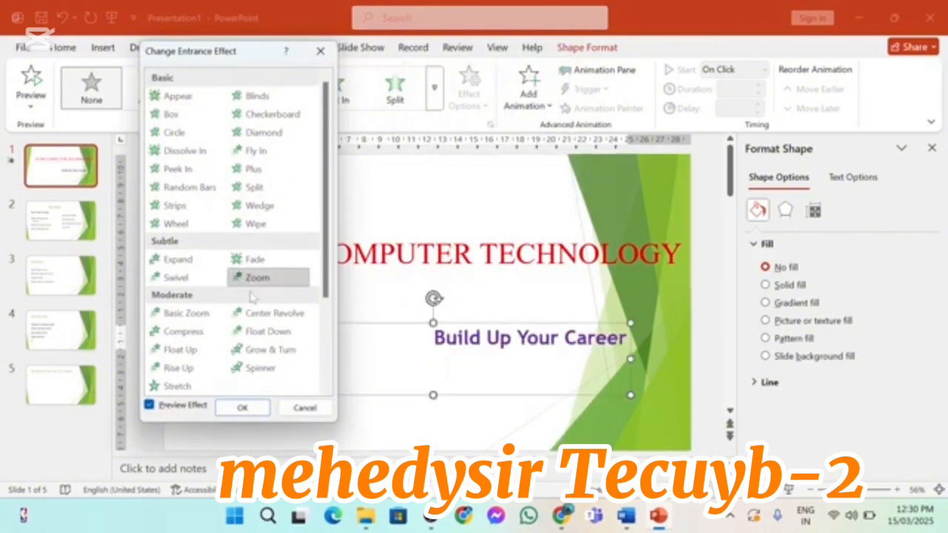
click(242, 408)
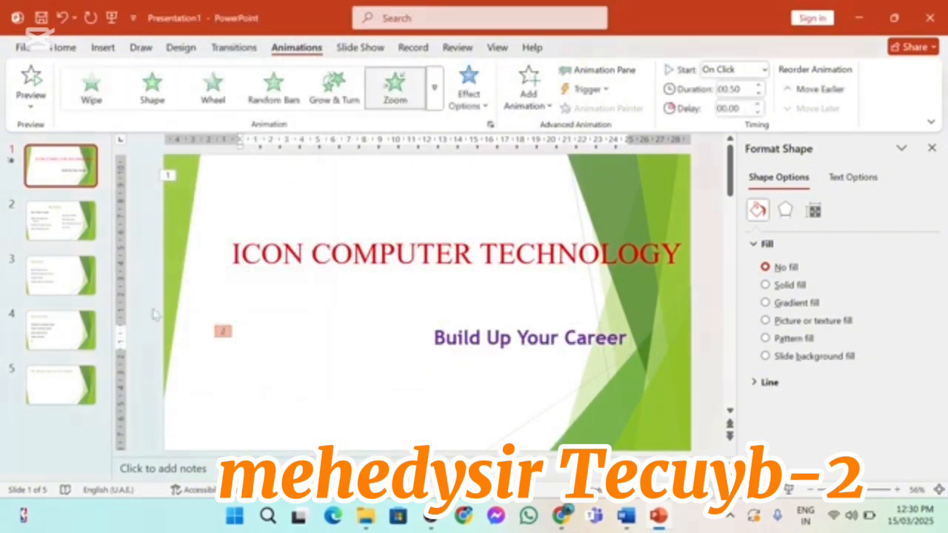
On slide 2, preview the Peek In, Strips and Basic Zoom entrance effects on the Our Couse title, and apply Bounce.
click(77, 234)
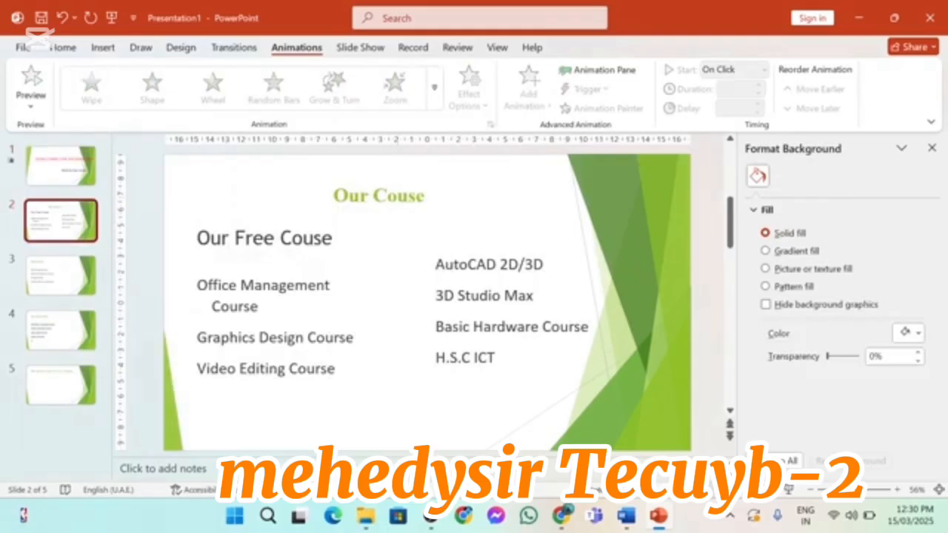
click(397, 196)
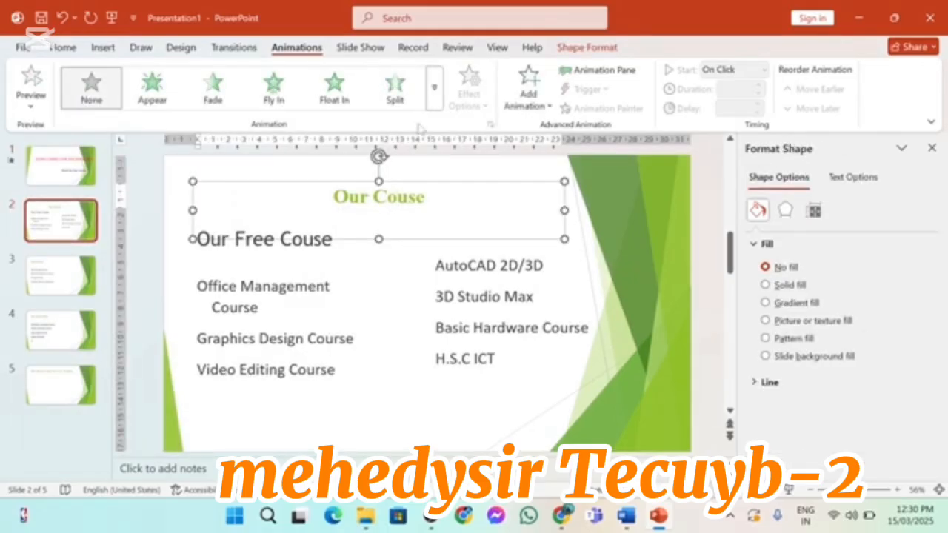
click(434, 86)
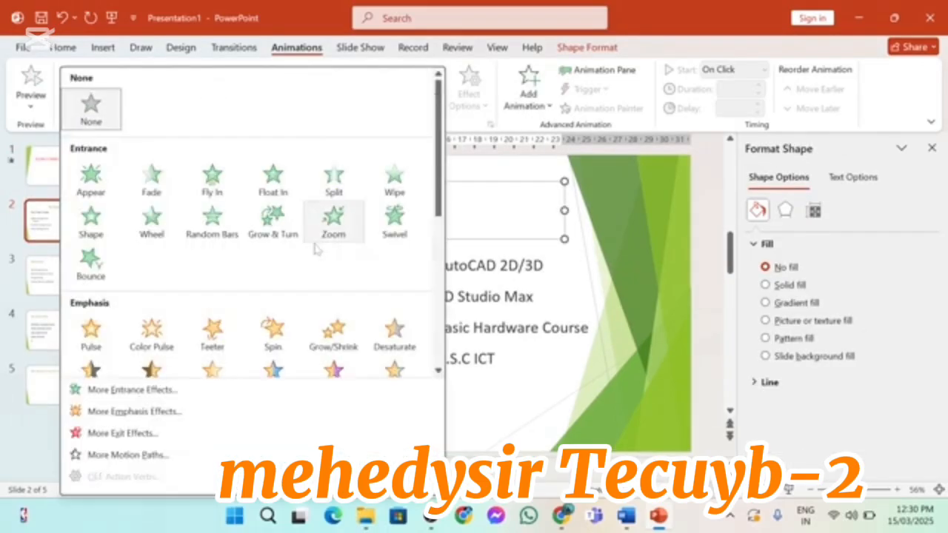
click(151, 398)
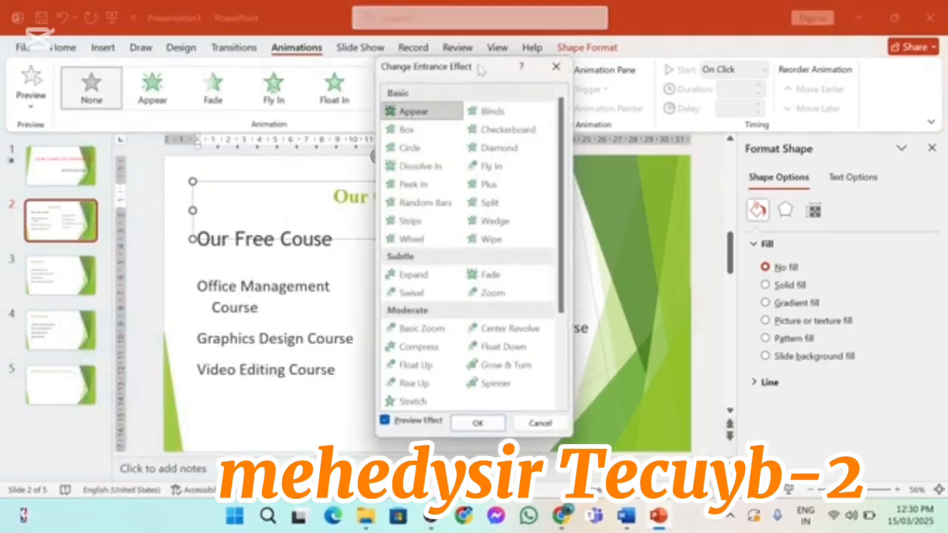
drag(480, 69, 785, 67)
click(729, 181)
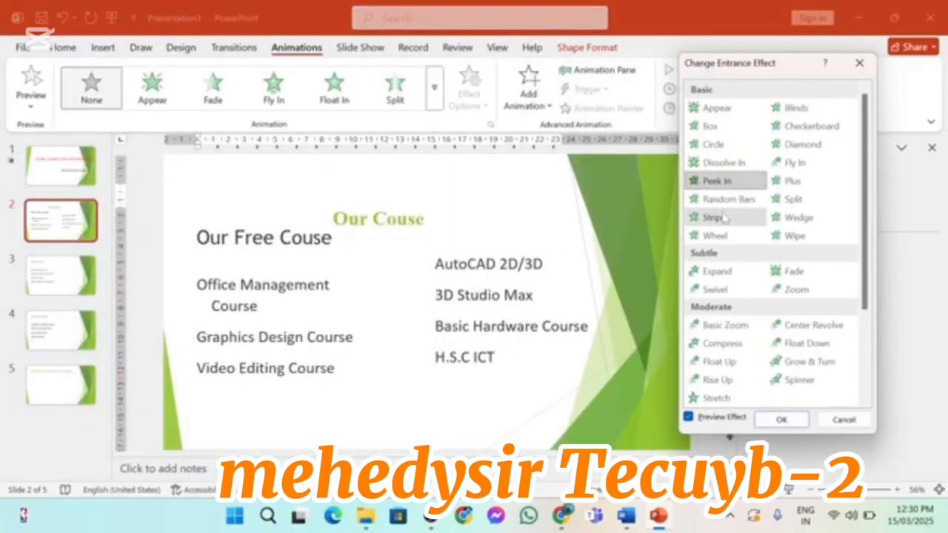
click(722, 217)
click(711, 325)
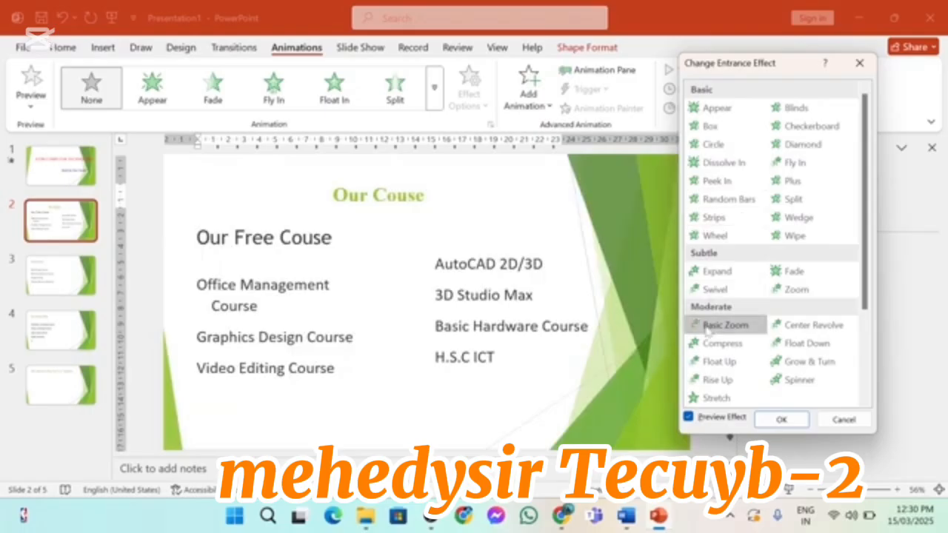
drag(864, 211, 864, 295)
click(739, 326)
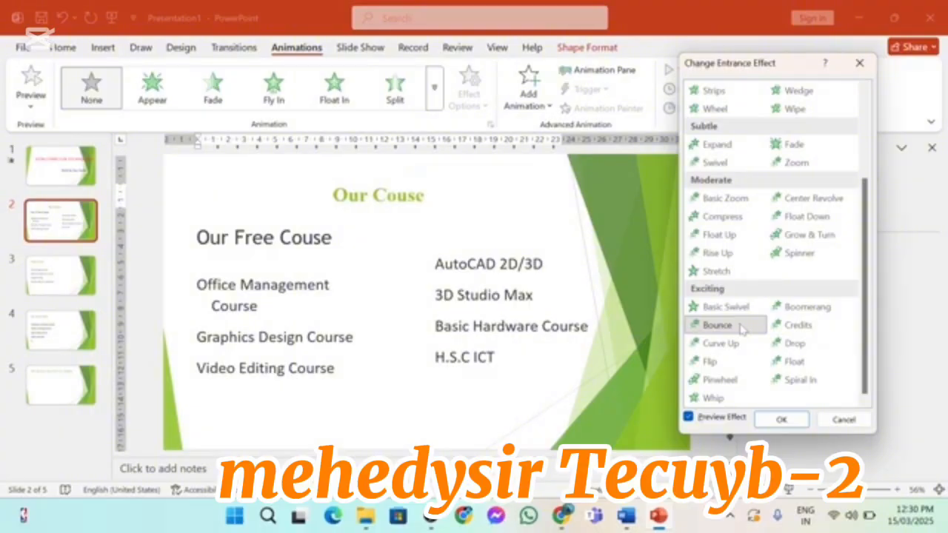
click(781, 419)
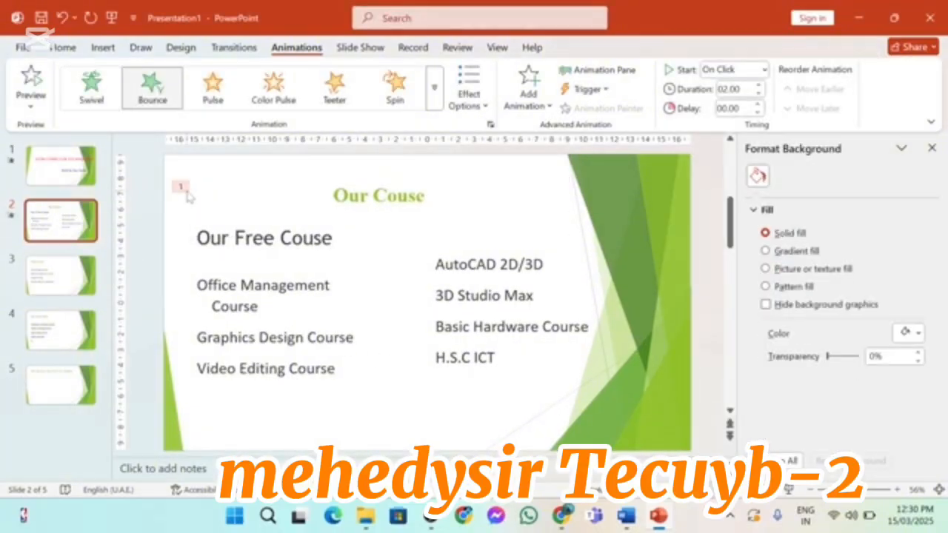
Apply the Basic Zoom entrance effect to the Our Free Couse heading on slide 2.
click(222, 285)
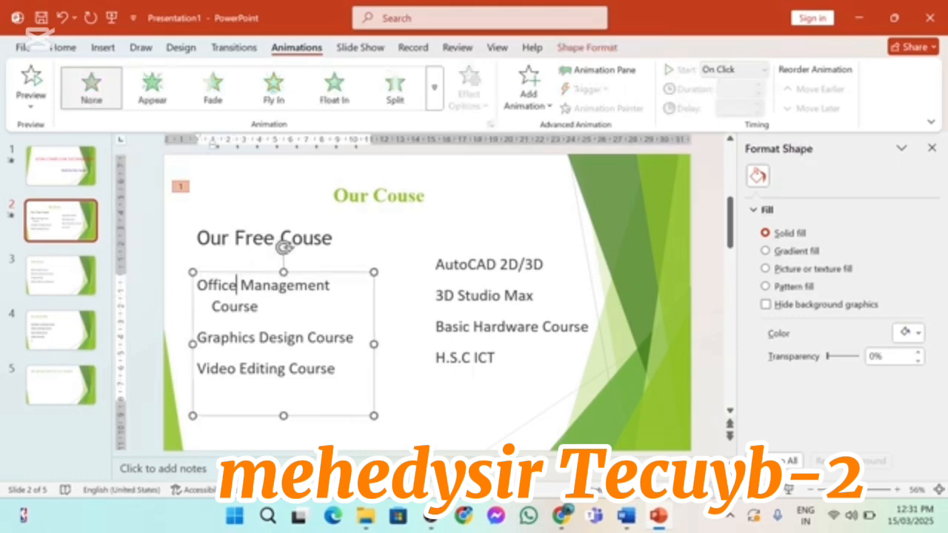
click(252, 238)
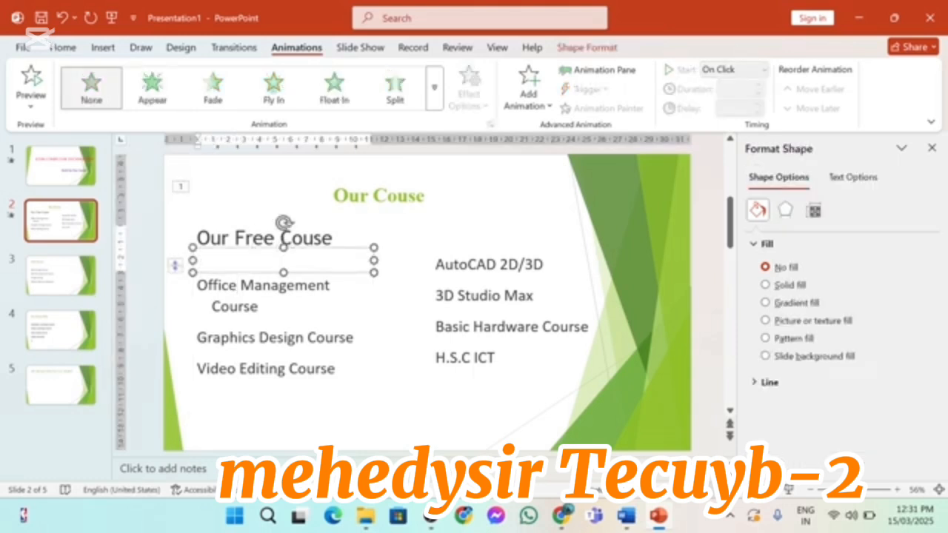
click(434, 86)
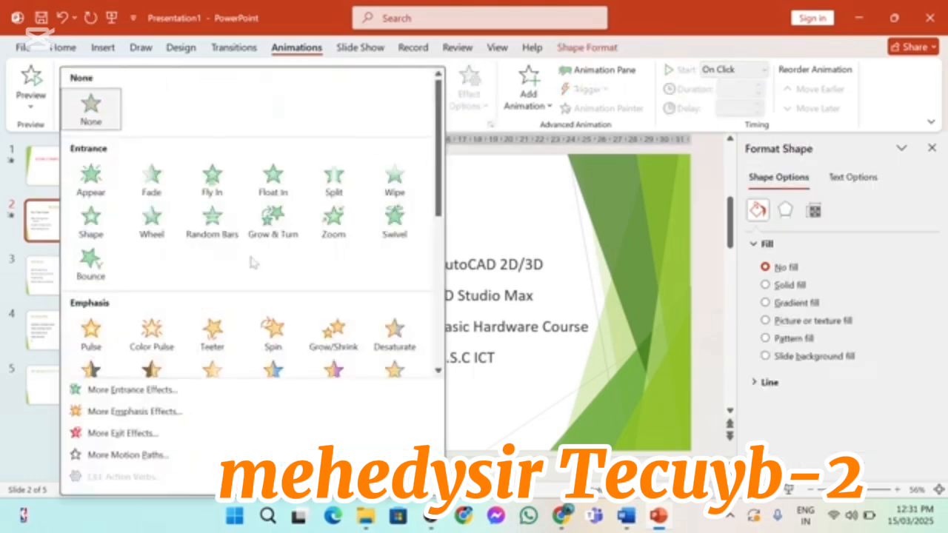
click(128, 391)
click(675, 337)
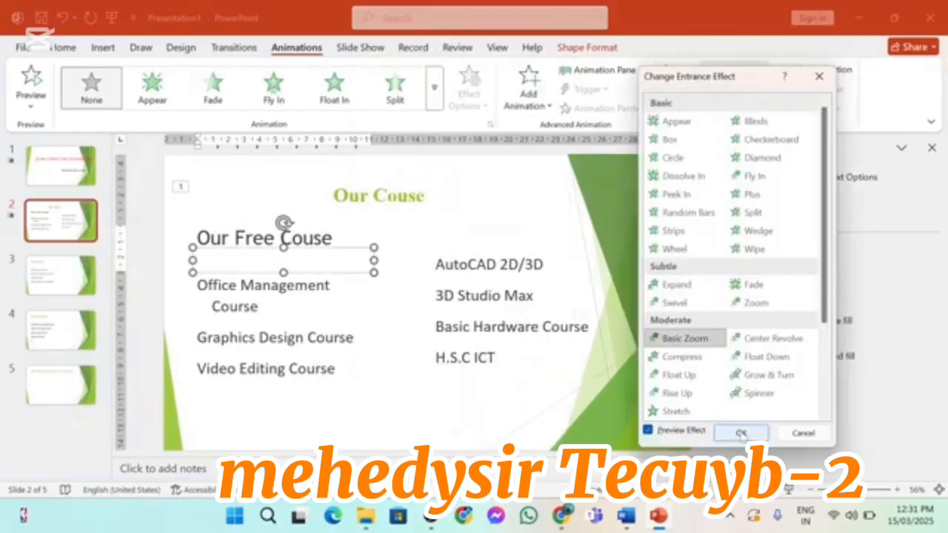
click(741, 434)
Apply the Float Down entrance effect to slide 2's course list starting with Office Management Course.
click(339, 337)
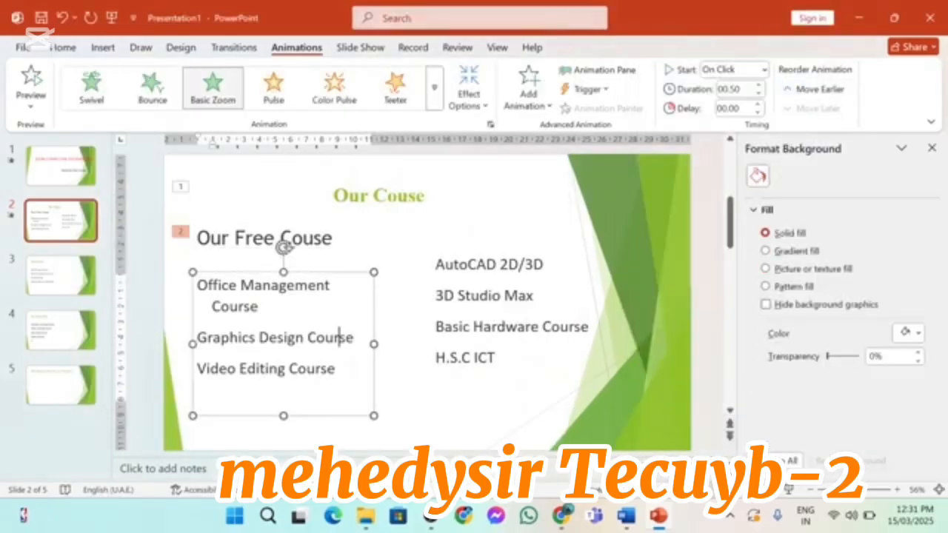
click(433, 86)
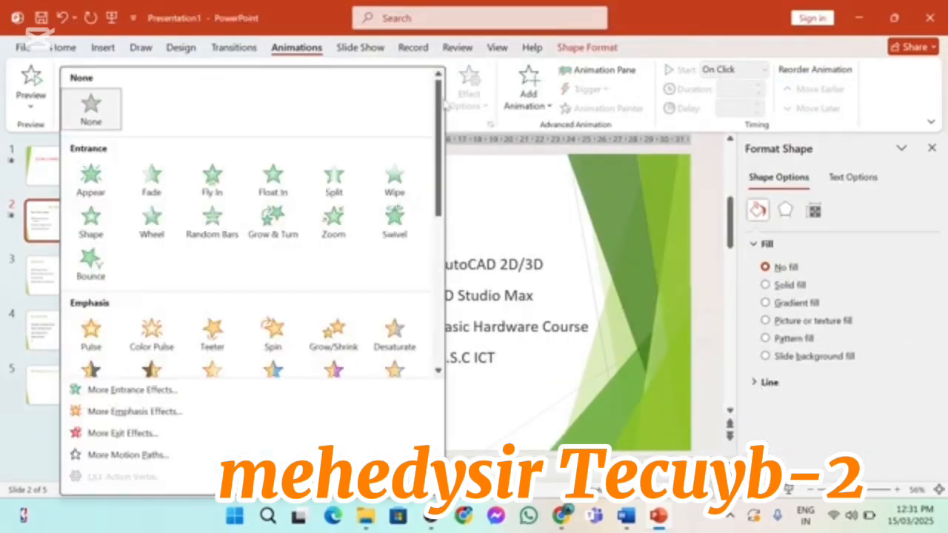
click(132, 389)
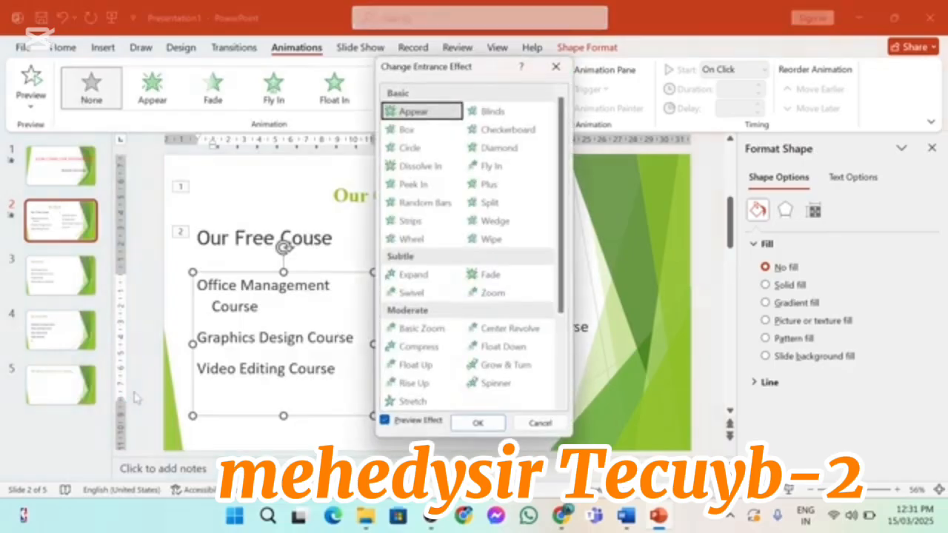
click(507, 348)
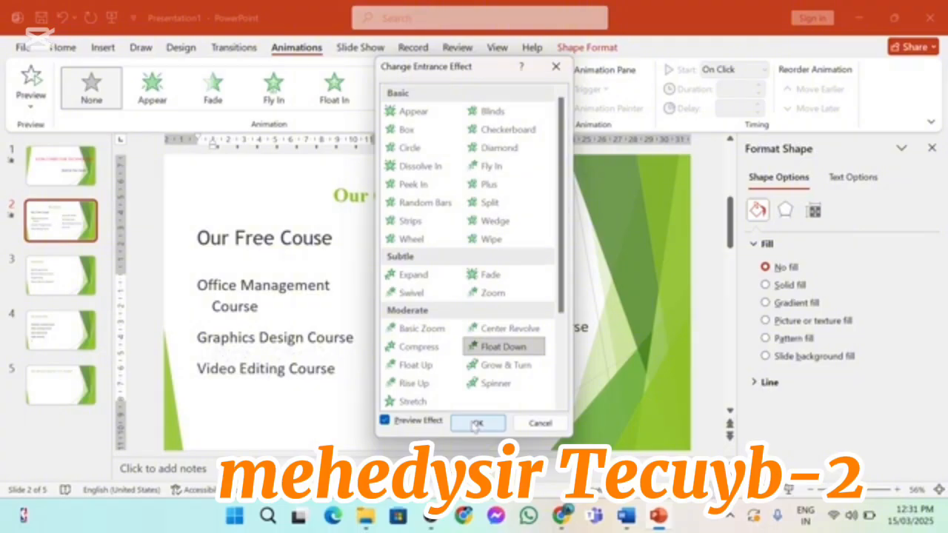
click(476, 423)
click(476, 426)
Preview the Split and Wheel entrance effects on slide 2's list starting with AutoCAD 2D/3D, and apply Compress.
click(496, 326)
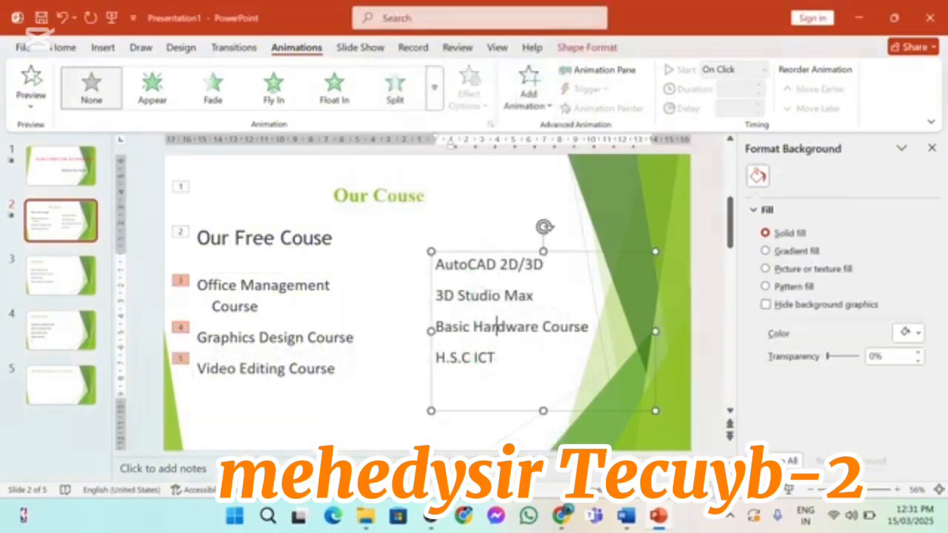
click(437, 103)
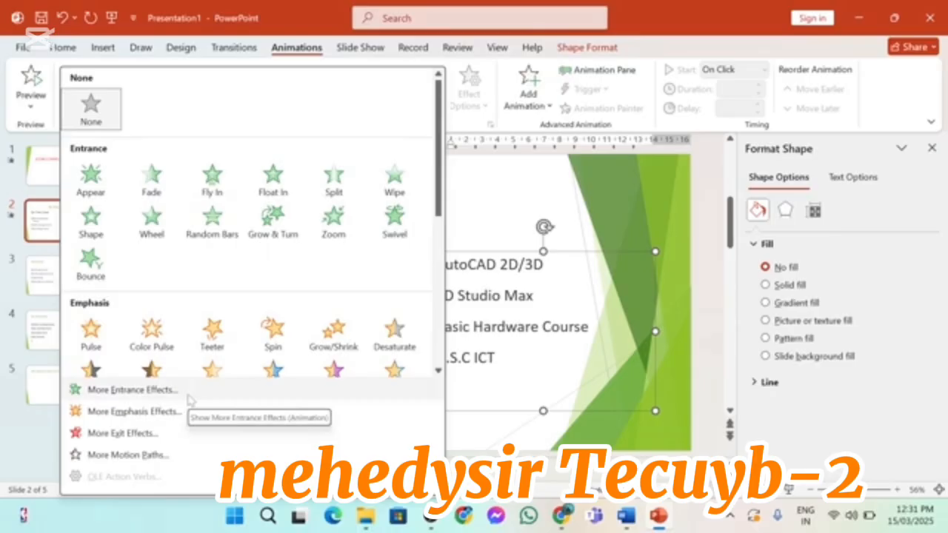
click(190, 400)
drag(423, 80, 678, 81)
click(745, 206)
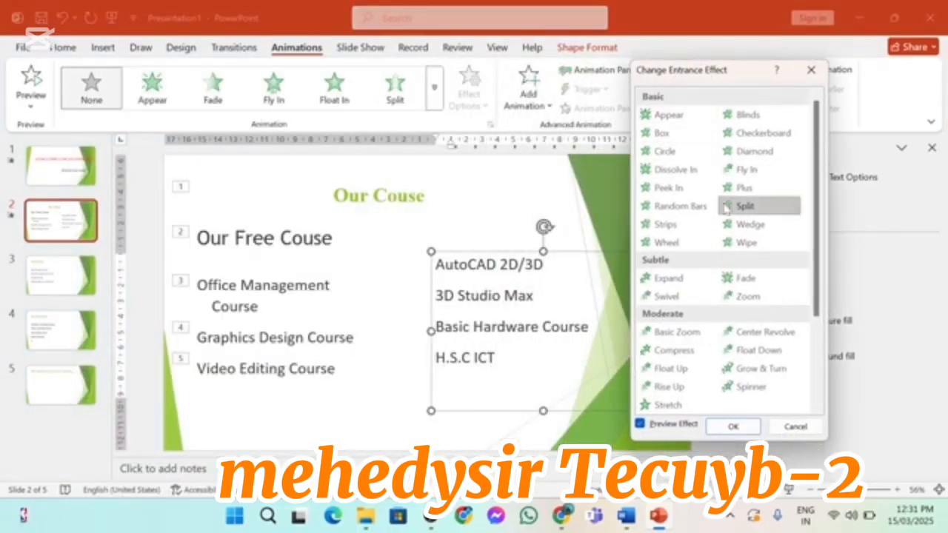
click(667, 242)
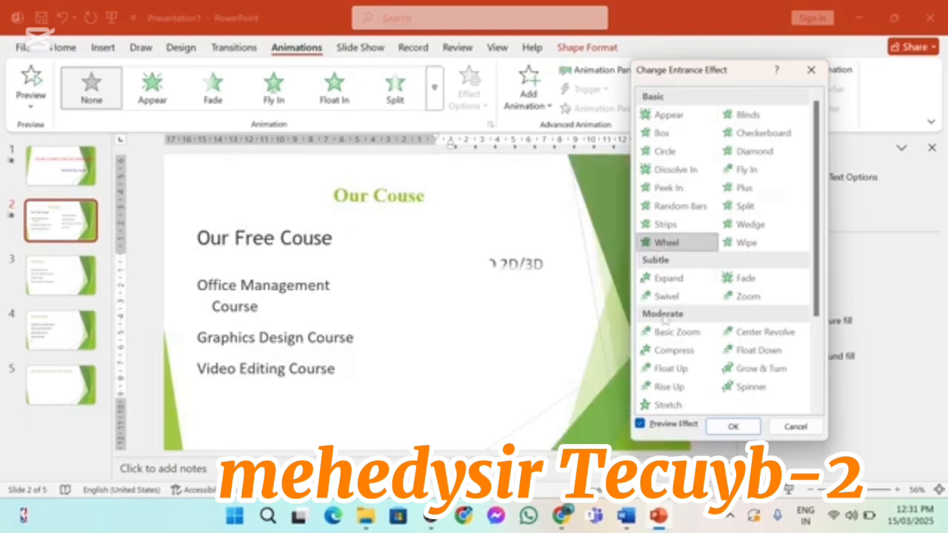
click(670, 351)
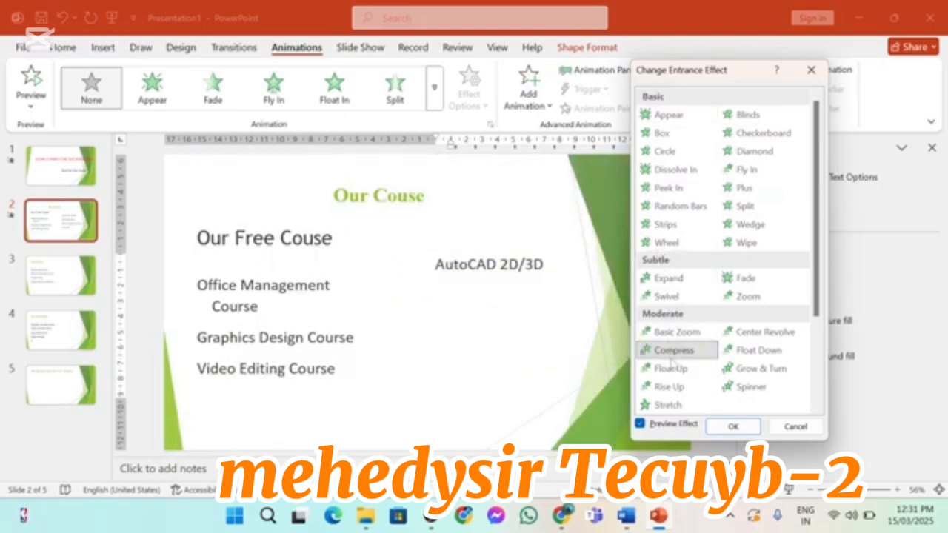
click(731, 427)
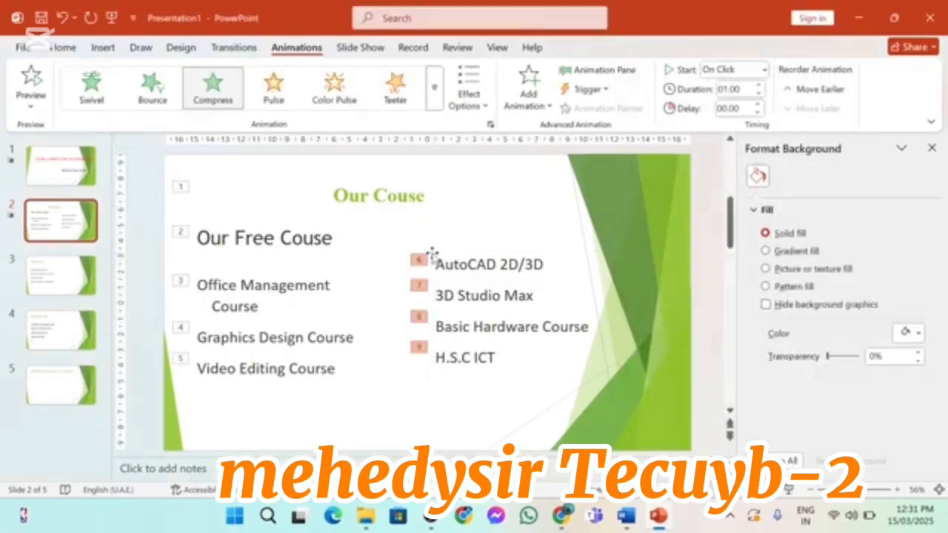
On slide 3, preview the Random Bars and Float Up entrance effects on the Paid Course title, and apply Curve Up.
click(49, 342)
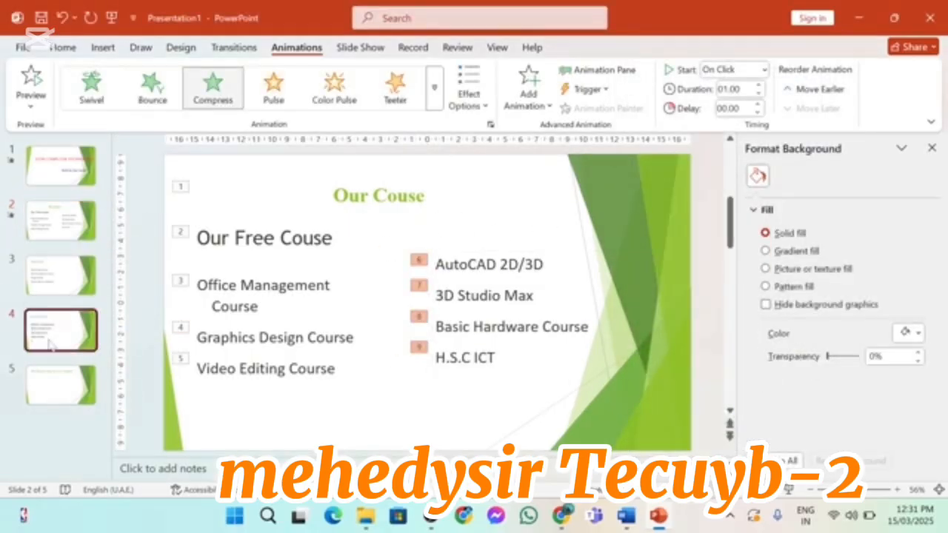
click(94, 279)
click(221, 196)
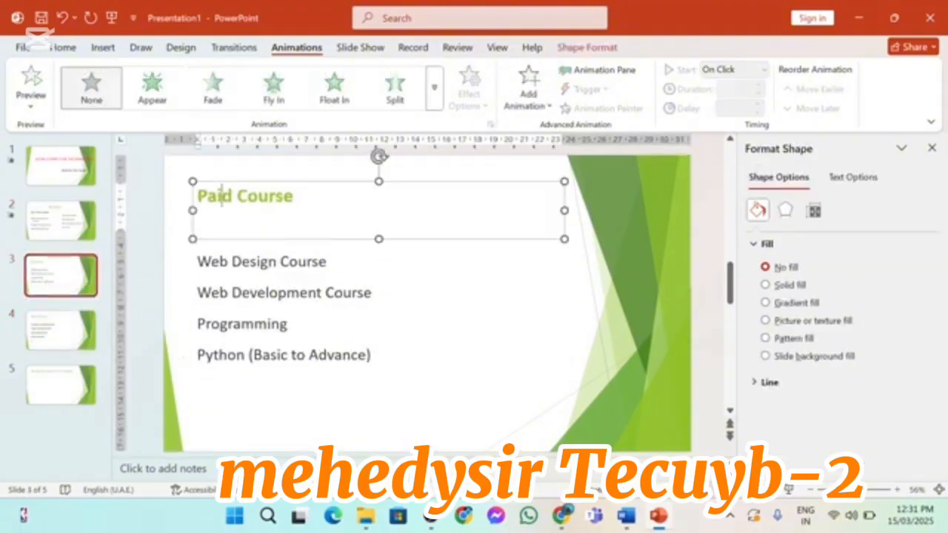
click(439, 107)
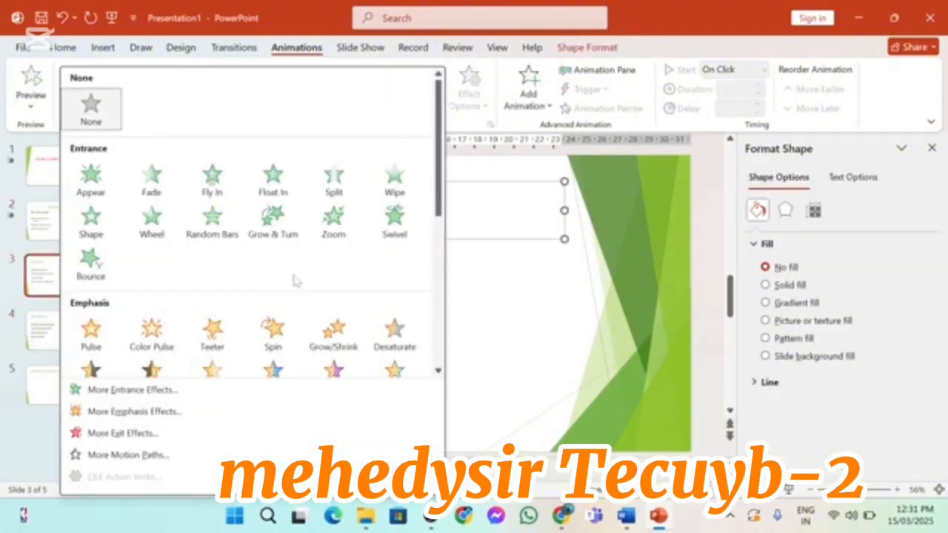
click(140, 395)
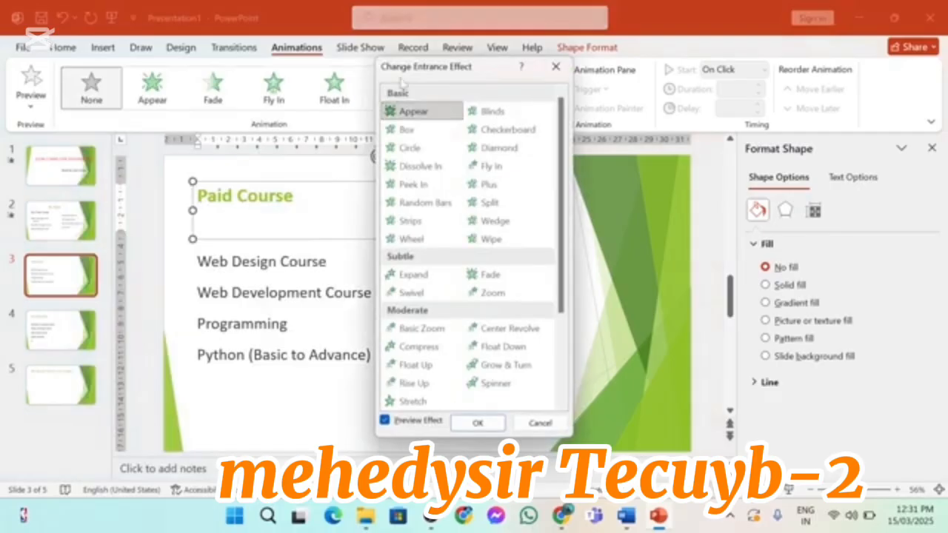
drag(413, 73, 701, 64)
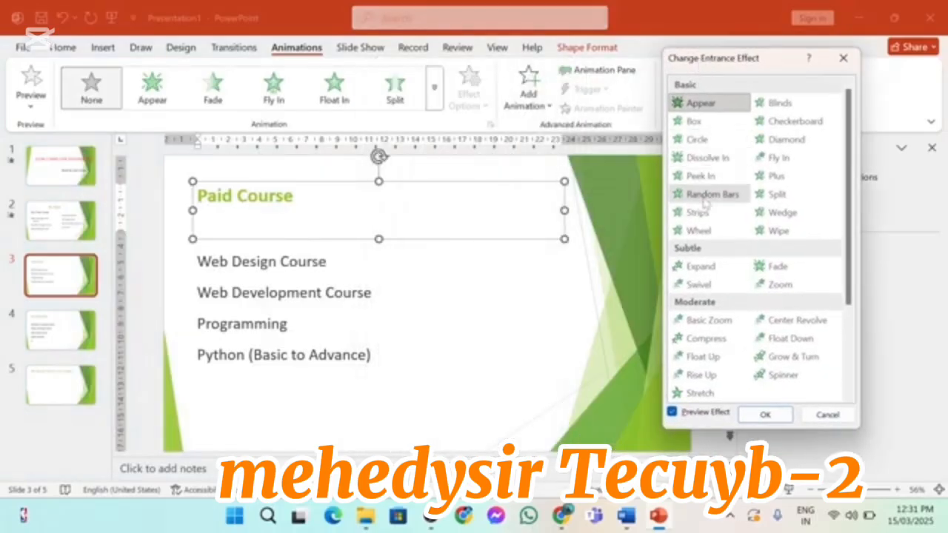
click(704, 196)
click(745, 357)
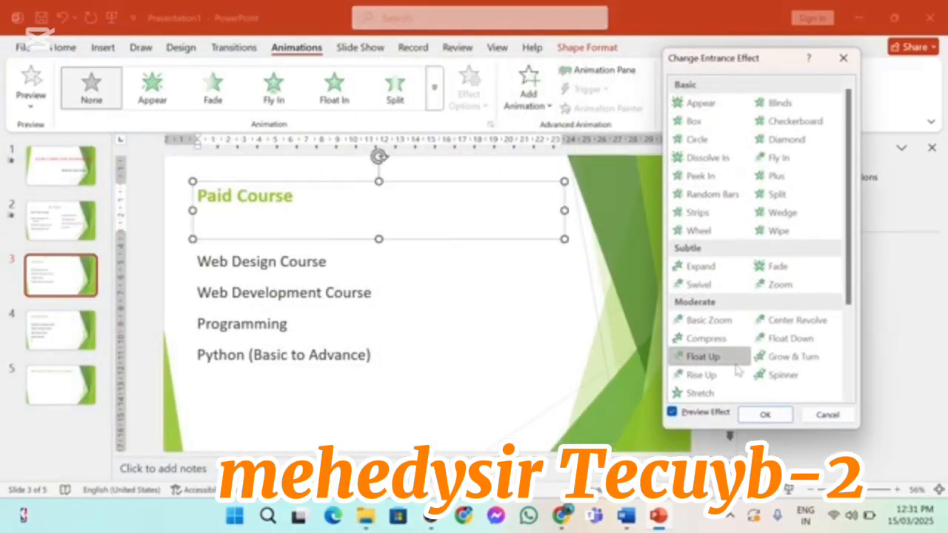
drag(850, 233, 855, 354)
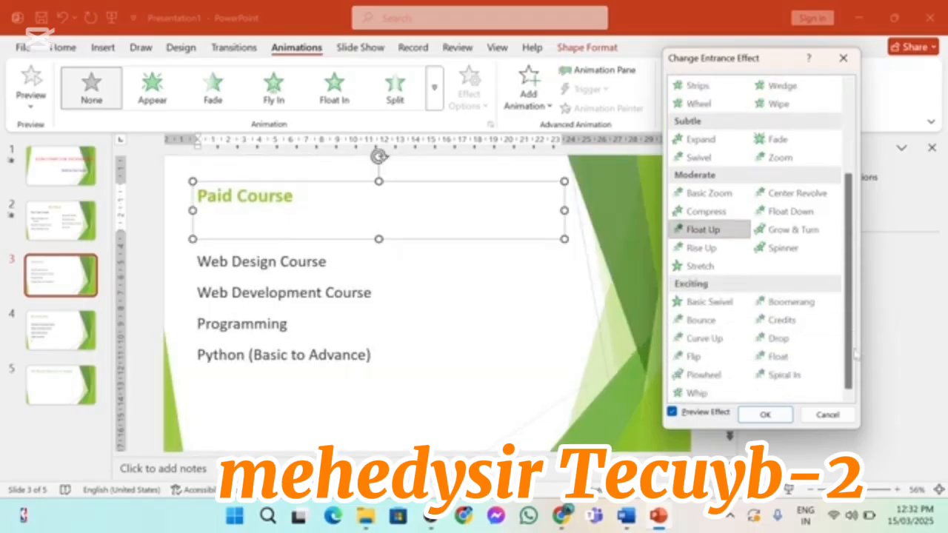
click(722, 341)
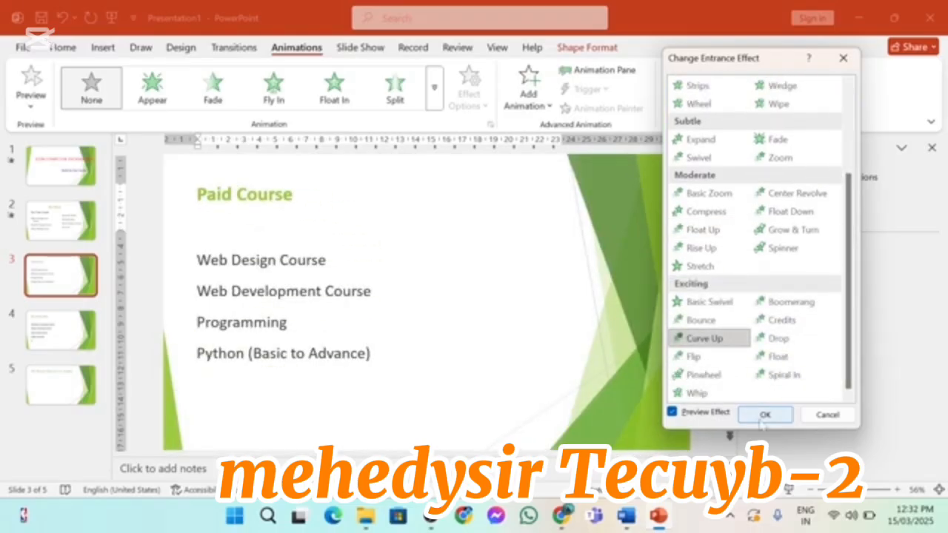
click(765, 414)
Preview the Drop entrance effect on slide 3's list starting with Web Design Course, and apply Basic Swivel.
click(283, 322)
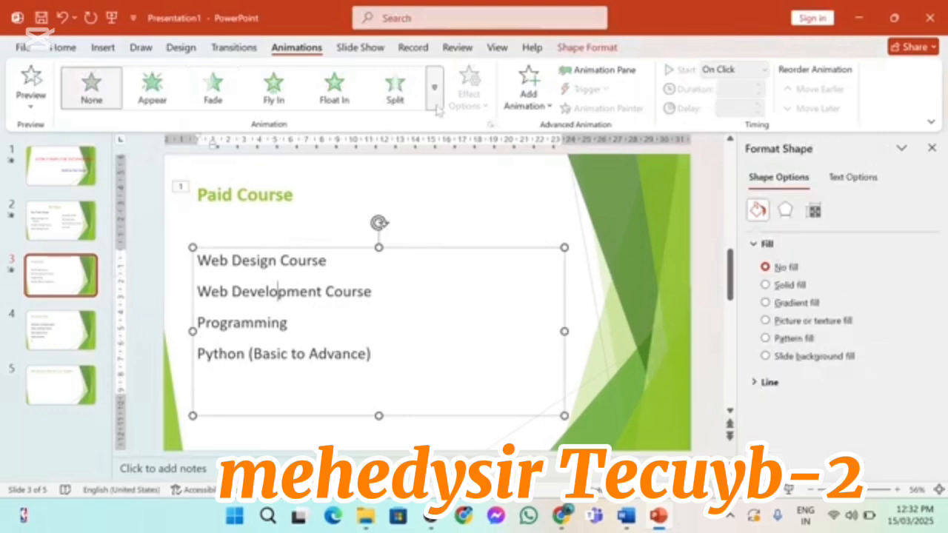
click(435, 88)
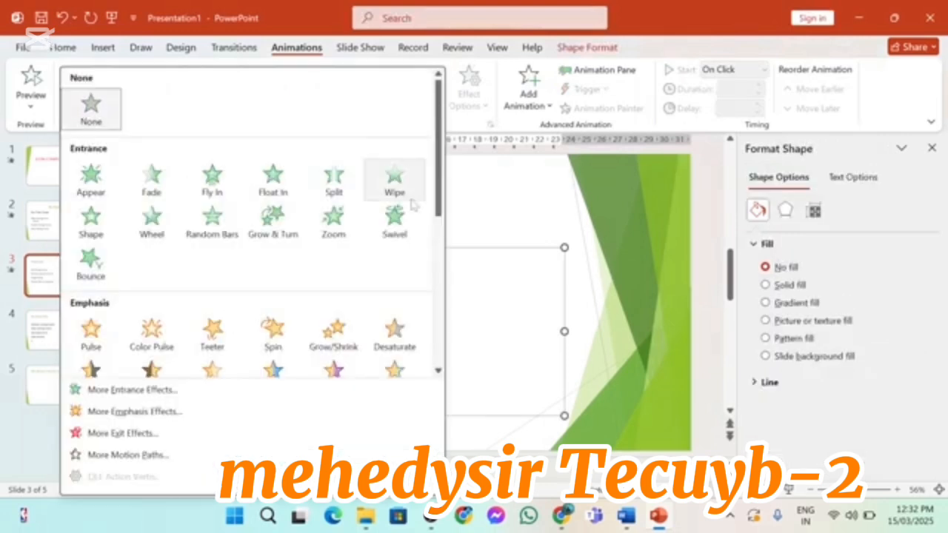
click(132, 389)
drag(474, 76, 777, 48)
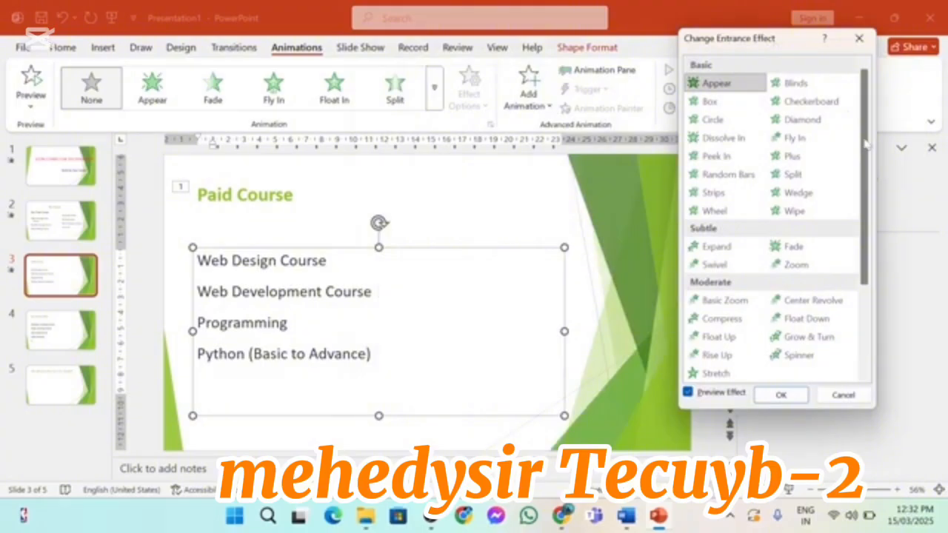
drag(864, 144, 867, 318)
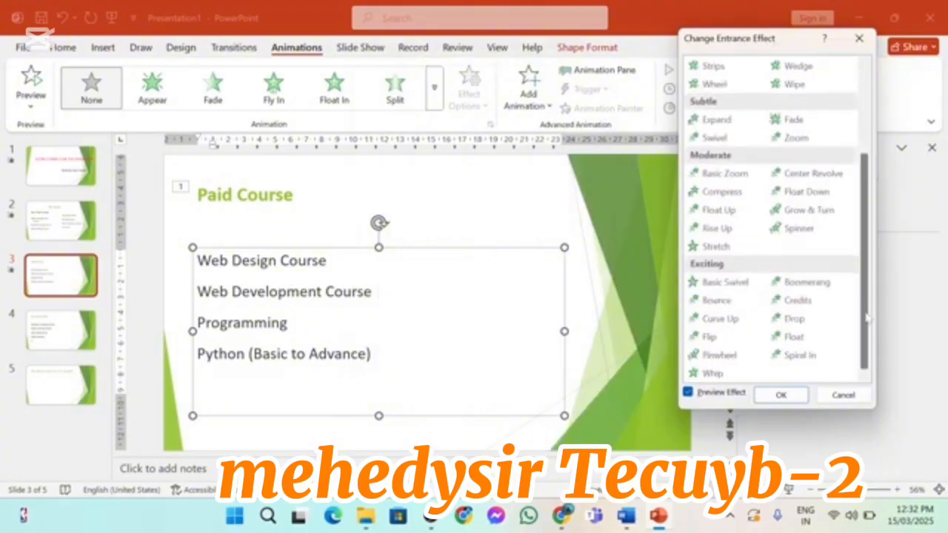
click(798, 320)
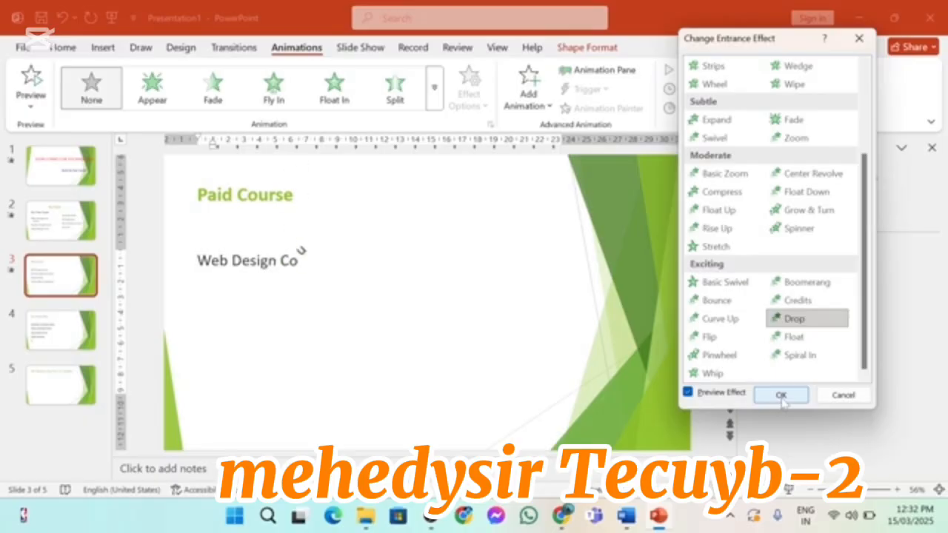
click(727, 284)
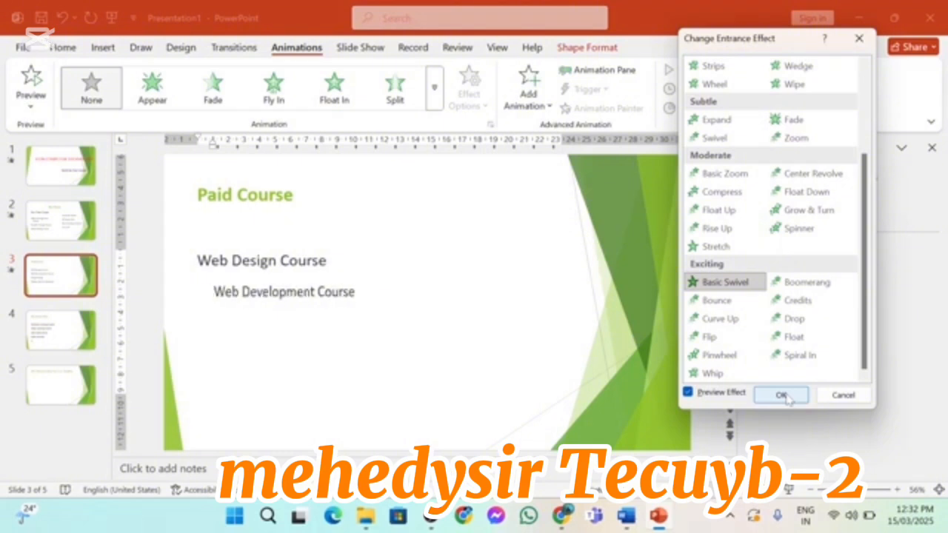
click(783, 395)
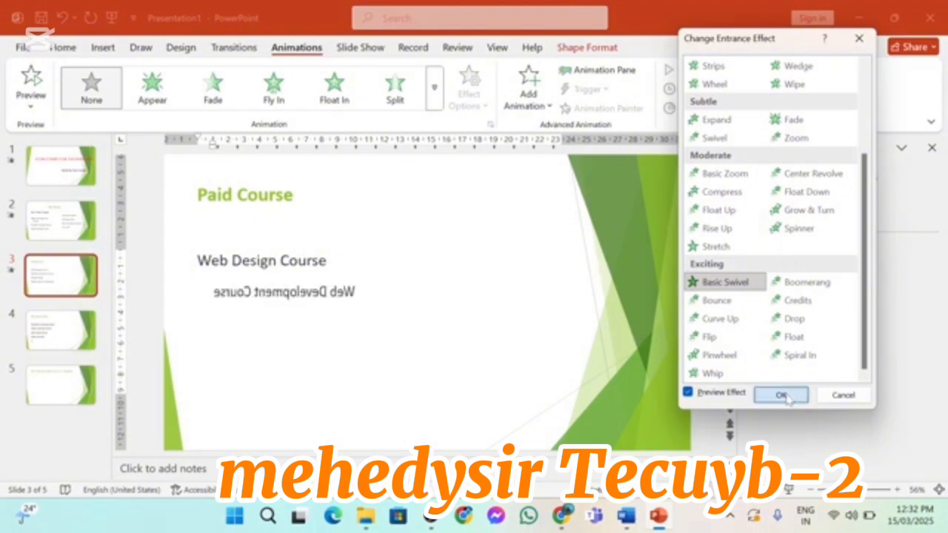
On slide 4, preview the Dissolve In, Wheel and Compress entrance effects on the Our Future Plan title, and apply Rise Up.
click(45, 346)
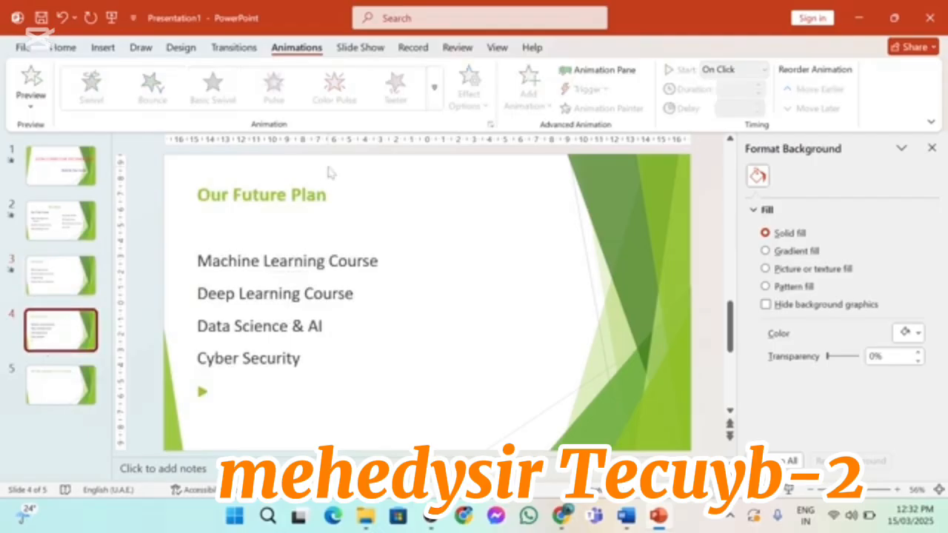
click(306, 195)
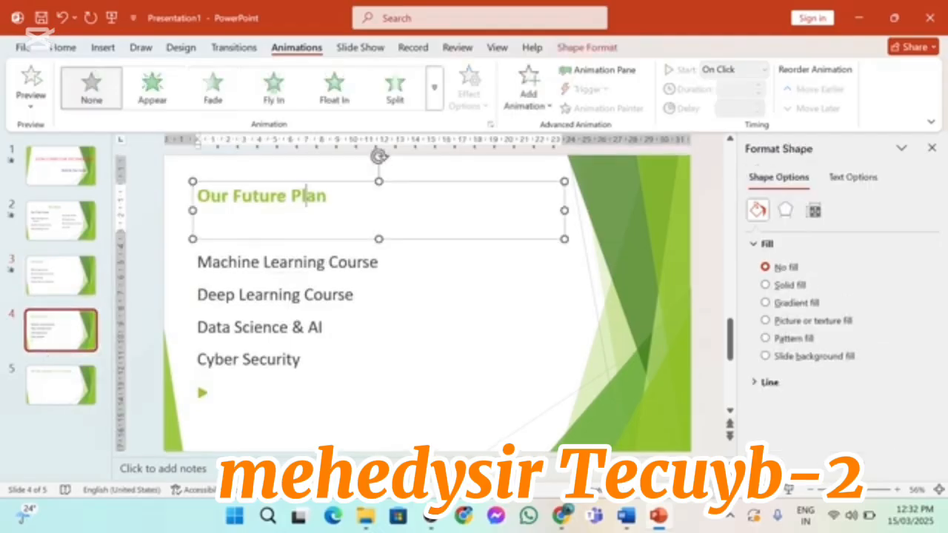
click(436, 104)
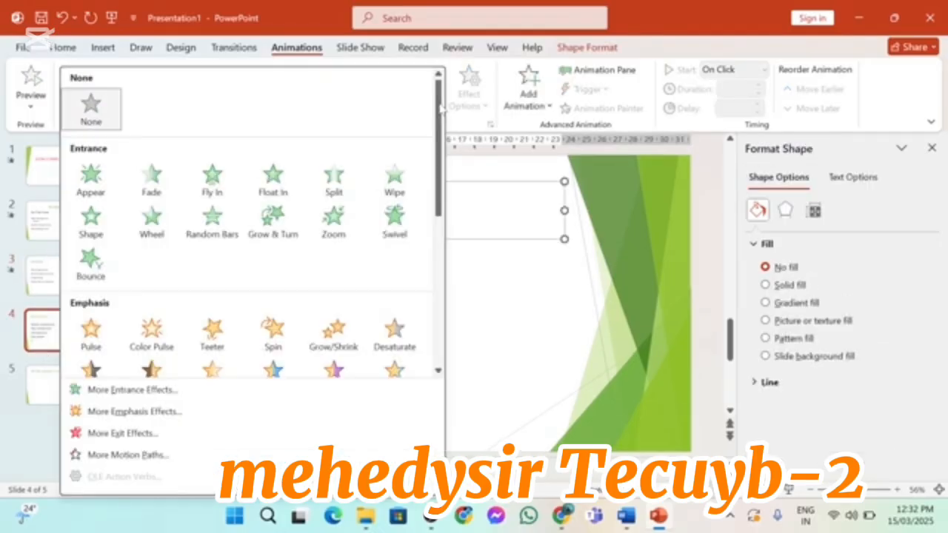
click(130, 397)
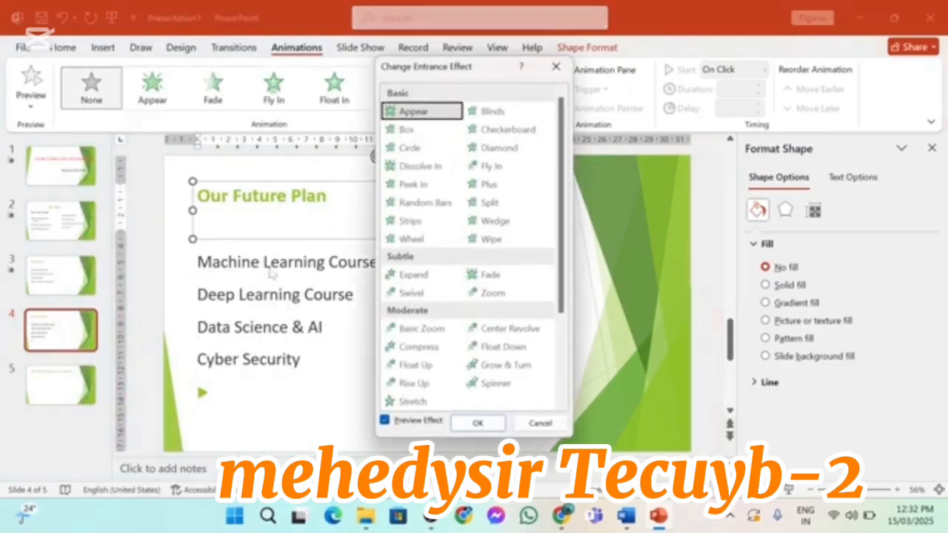
drag(443, 72, 813, 58)
click(791, 151)
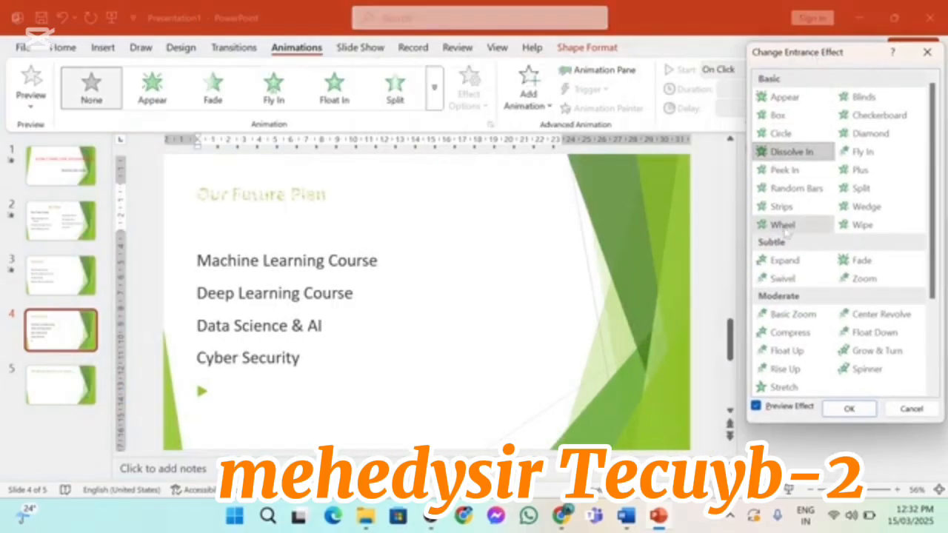
click(783, 226)
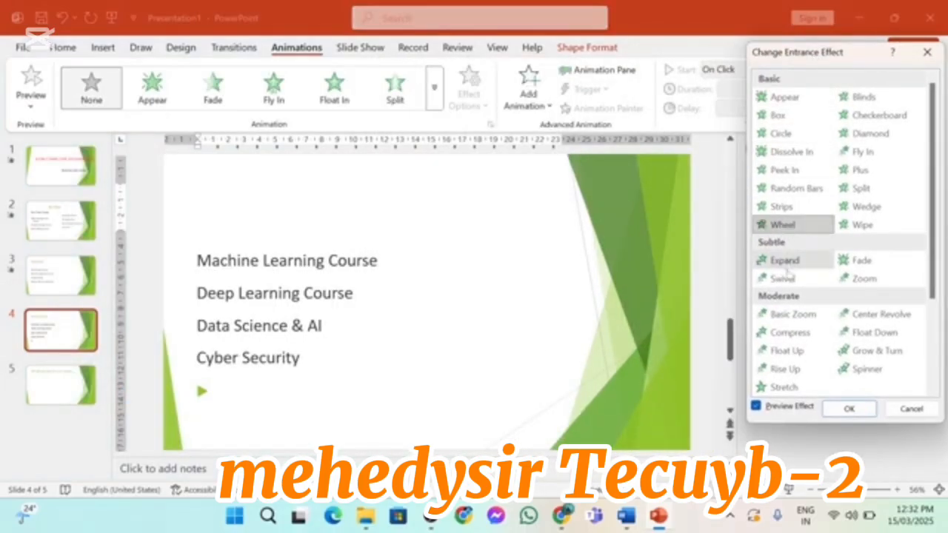
click(789, 332)
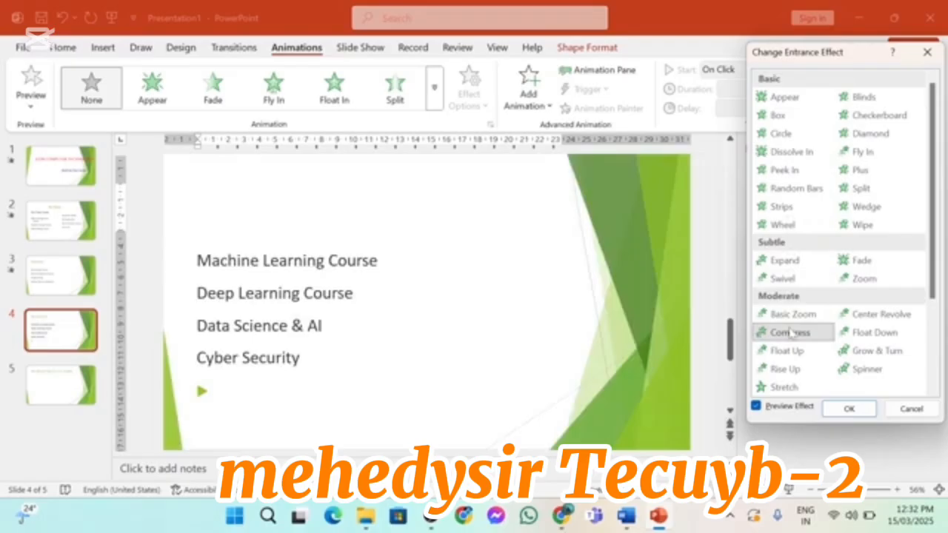
click(791, 368)
click(849, 408)
Apply the Basic Zoom entrance effect to slide 4's course list starting with Machine Learning Course.
click(363, 330)
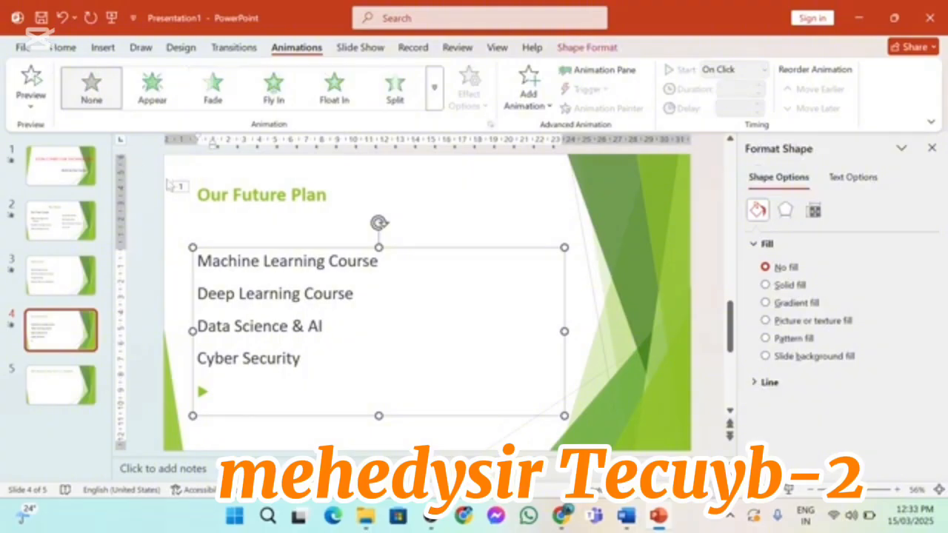
click(433, 87)
click(126, 389)
drag(502, 71, 787, 71)
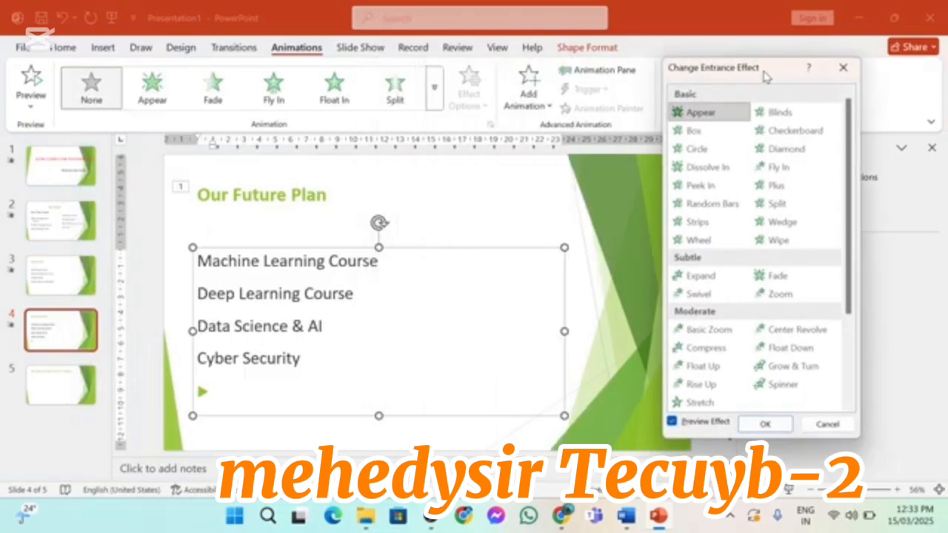
scroll(848, 184, down, 3)
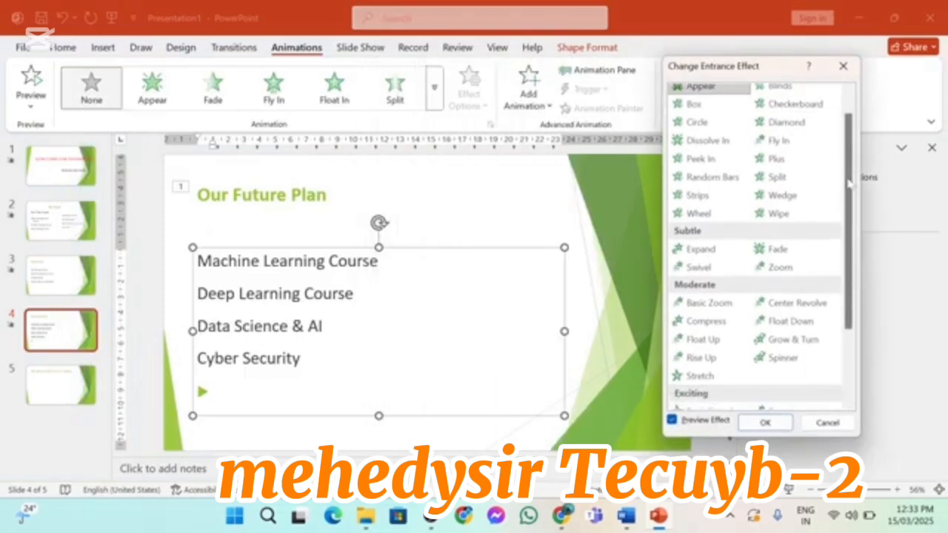
click(702, 237)
click(710, 206)
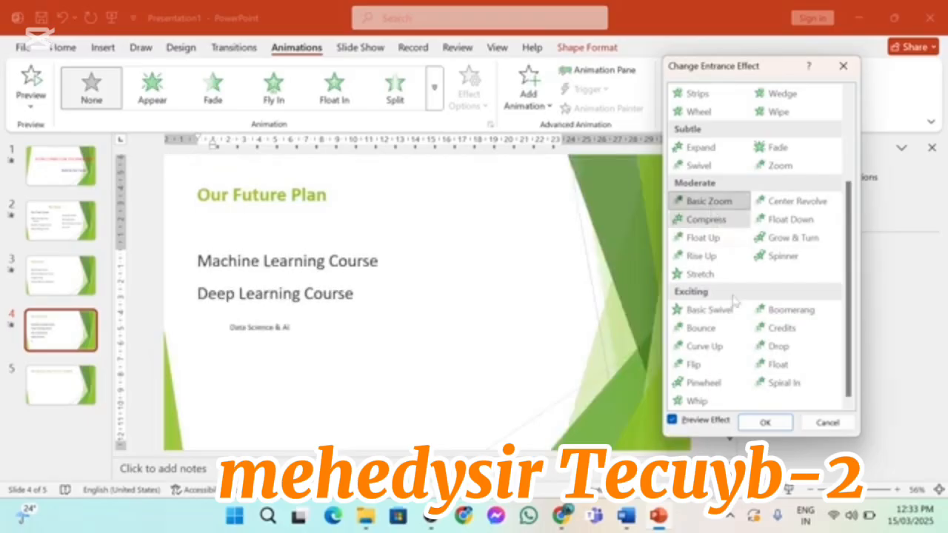
click(763, 422)
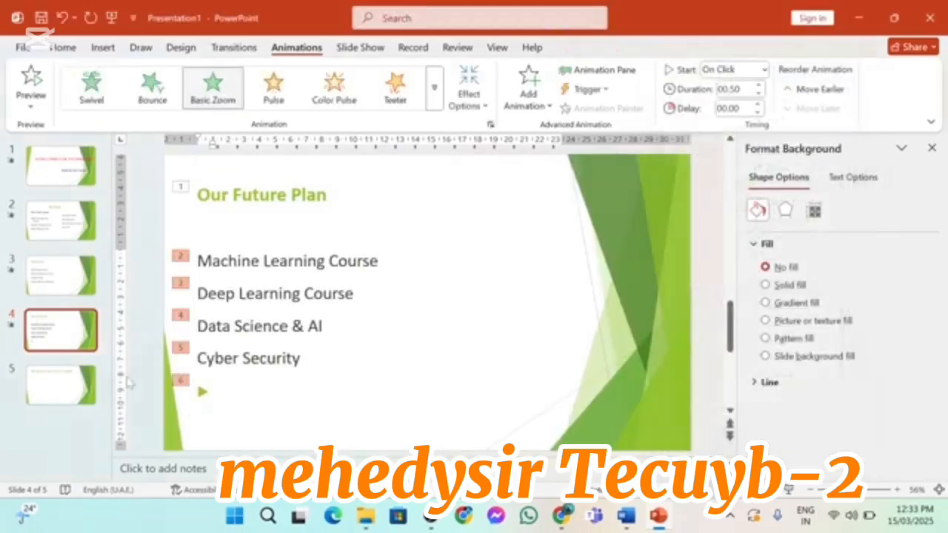
Go to slide 5, titled 20% discount Only For S.S.C Student.
click(61, 393)
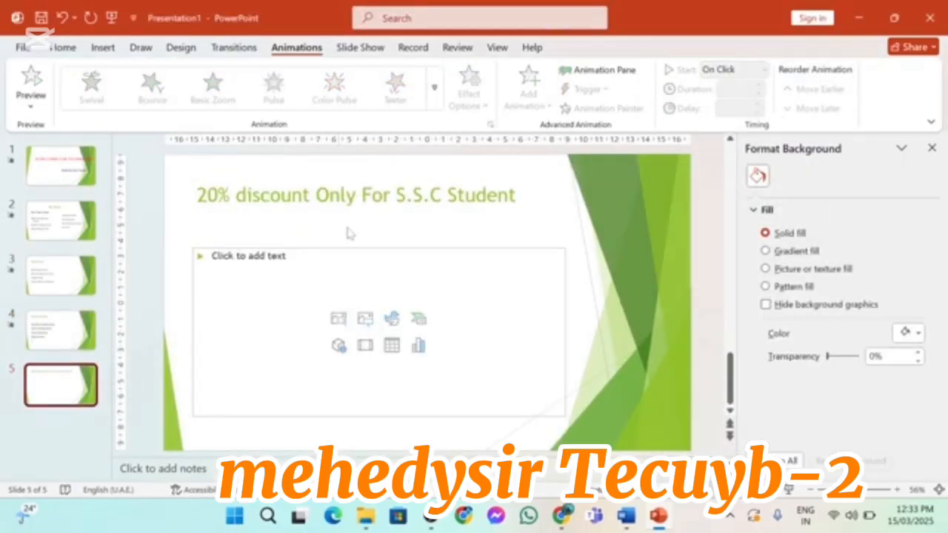